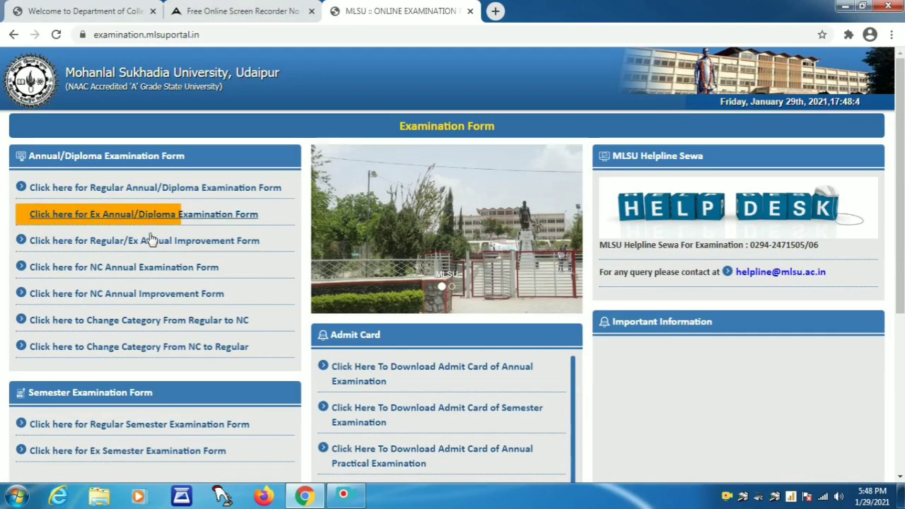
Open the 2020-2021 first-year B.A. non-collegiate examination form's registration for first or previous year students
click(119, 272)
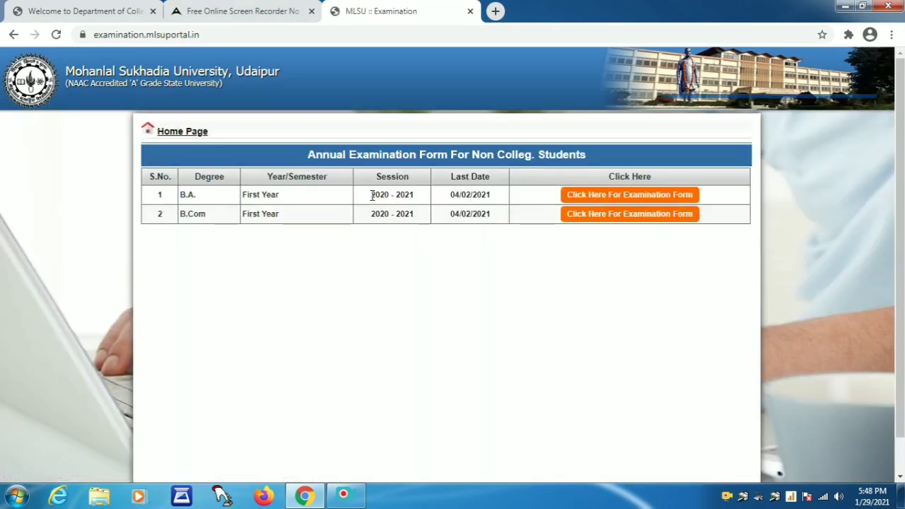
drag(369, 195, 491, 203)
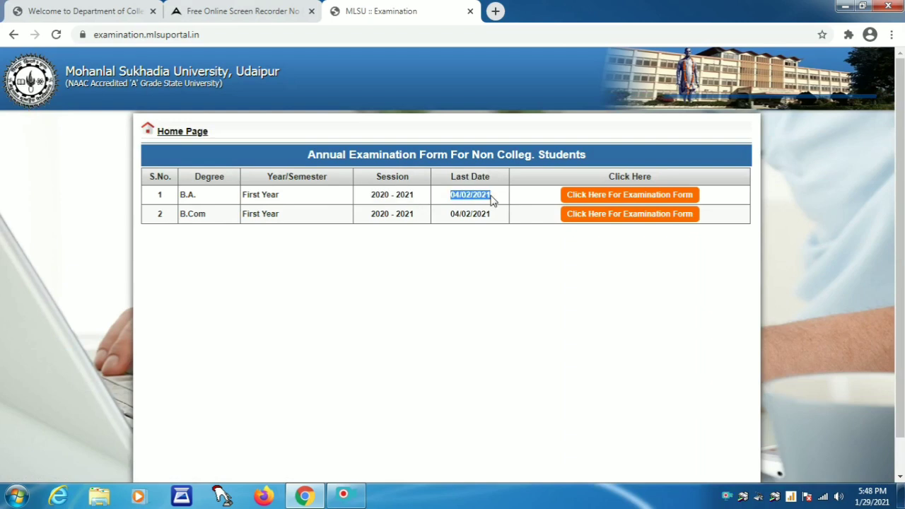
click(623, 196)
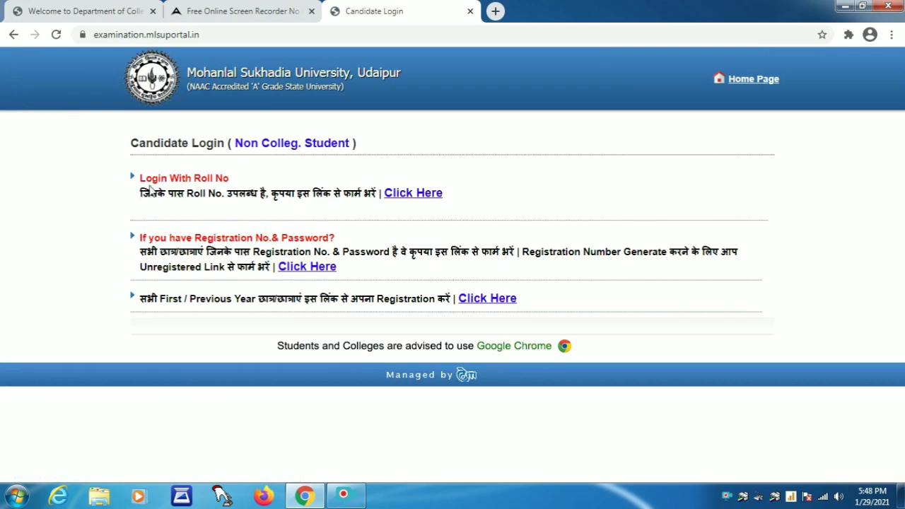
drag(141, 188, 379, 194)
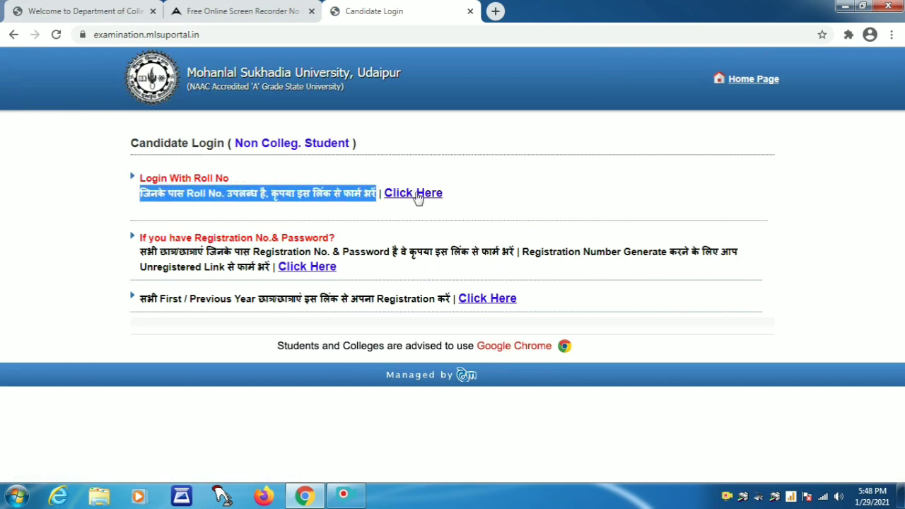
drag(147, 253, 272, 268)
drag(146, 299, 258, 299)
click(474, 300)
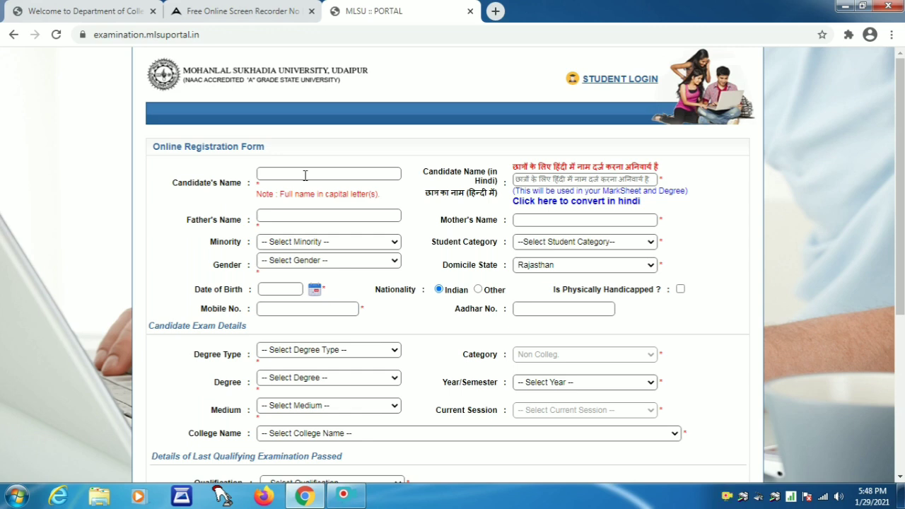
Enter the candidate's full name in capital letters in Candidate's Name
click(304, 175)
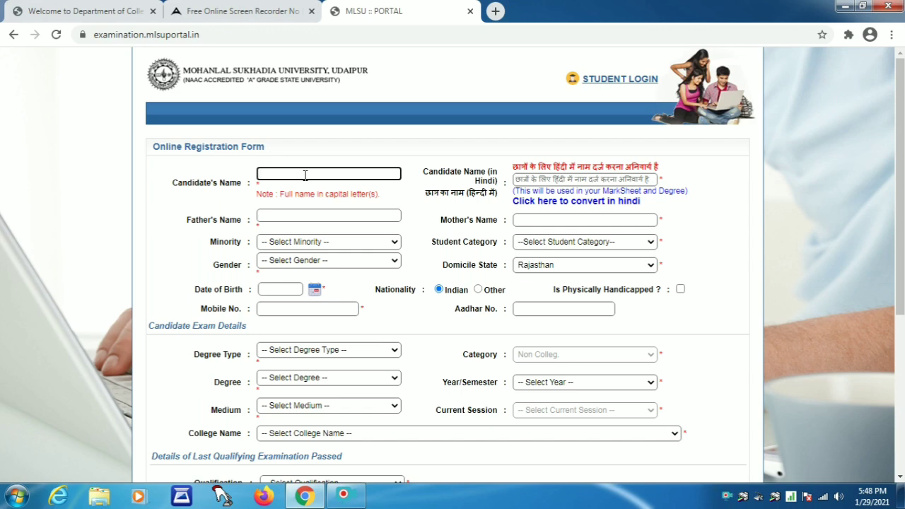
click(575, 181)
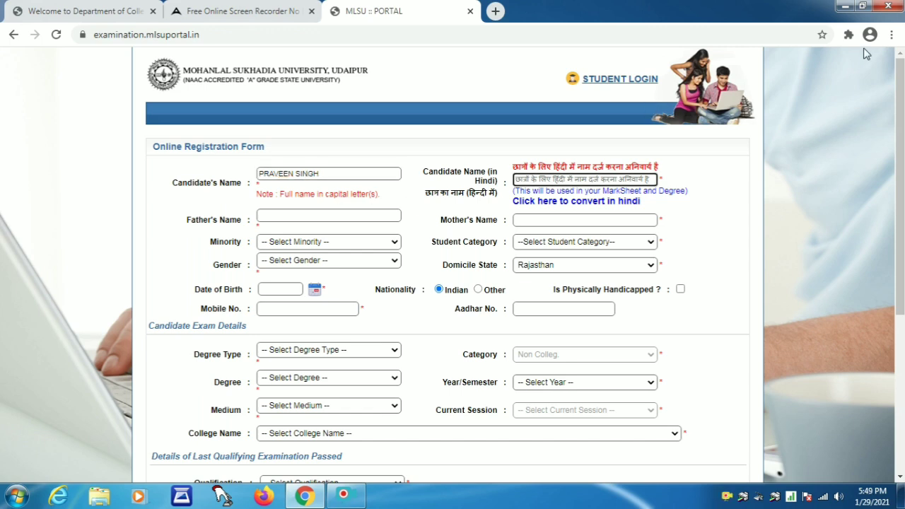
Enable Hindi transliteration and enter the candidate's name in Devanagari script
click(849, 34)
click(752, 127)
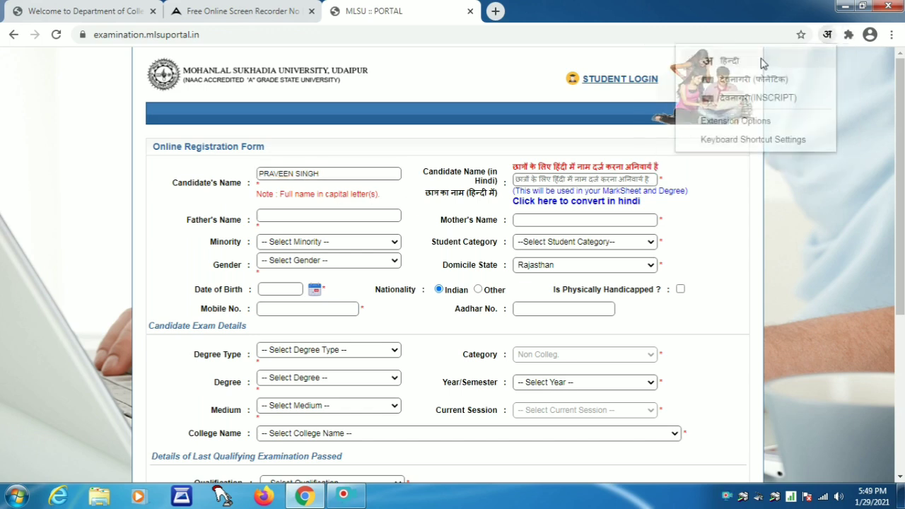
click(778, 62)
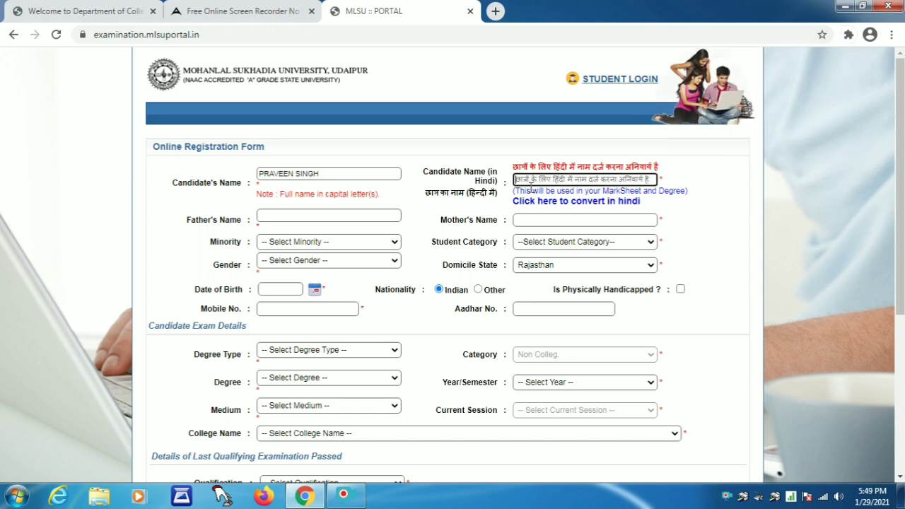
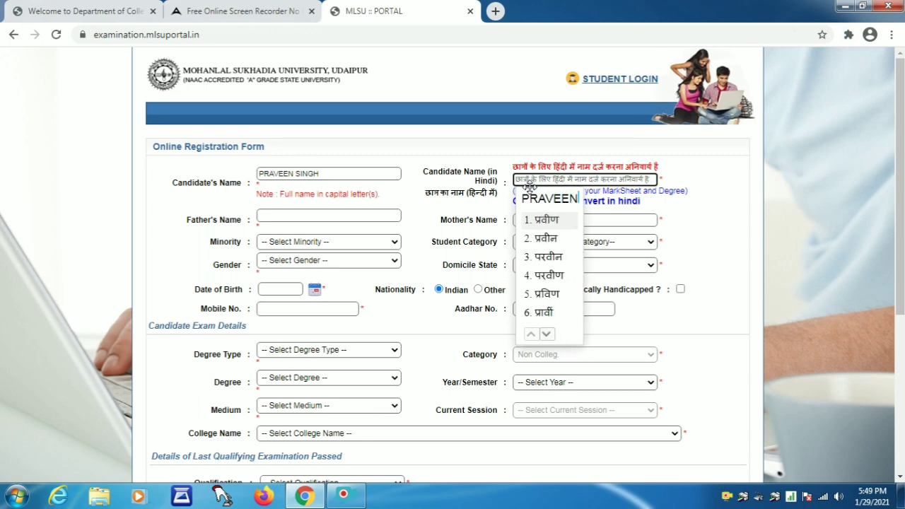
key(space)
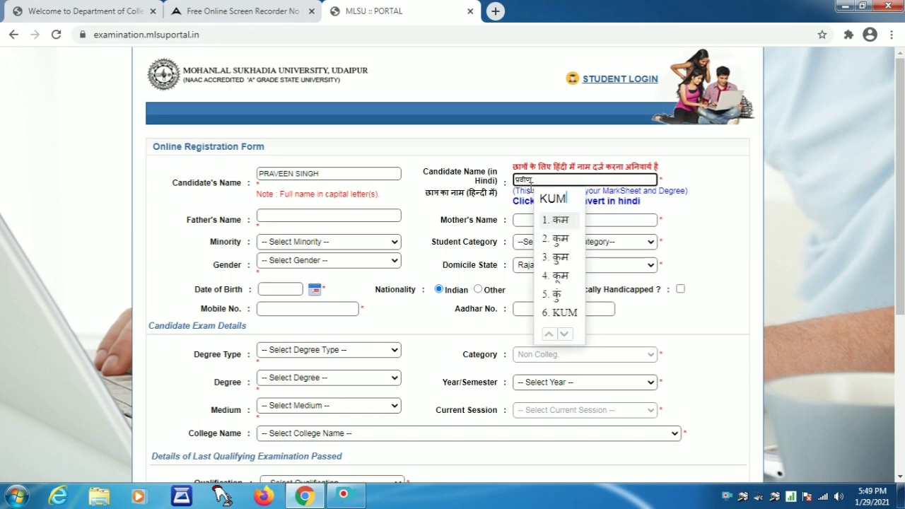
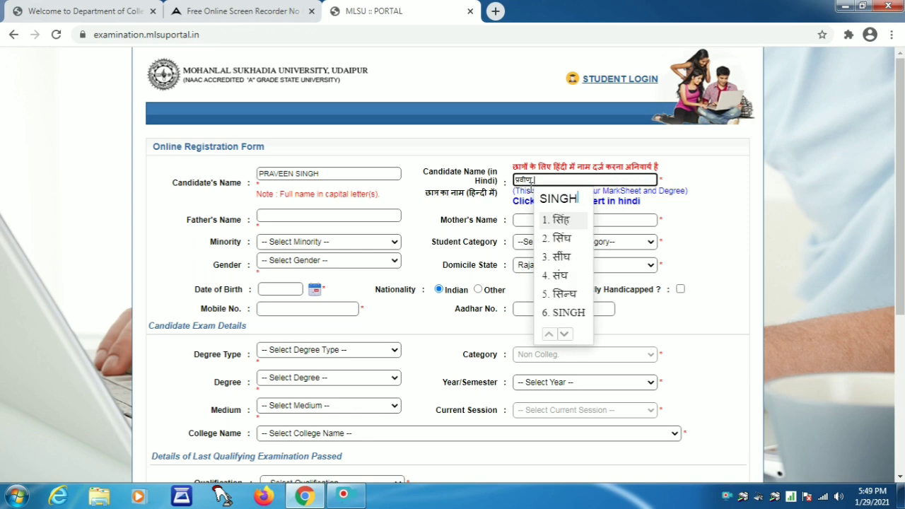
key(space)
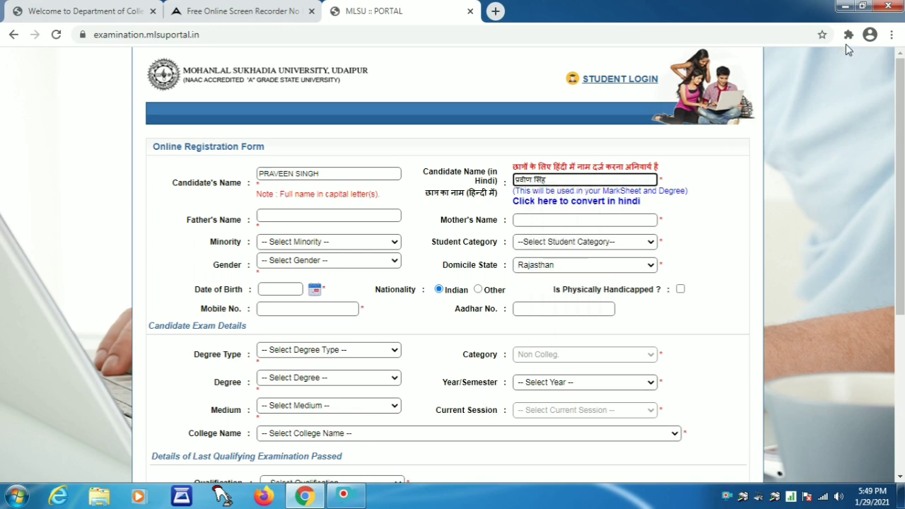
Turn off the Hindi input tool
click(849, 35)
click(686, 132)
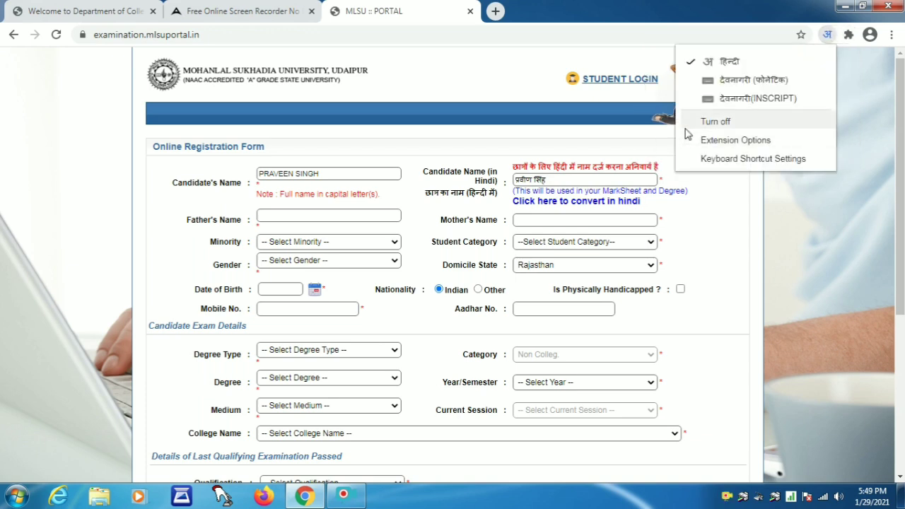
click(715, 121)
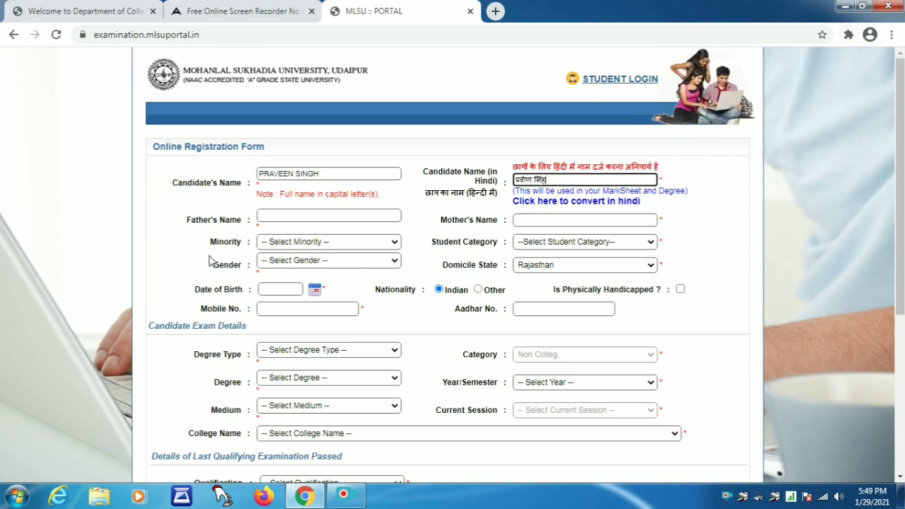
Enter the father's and mother's names in capitals
click(281, 217)
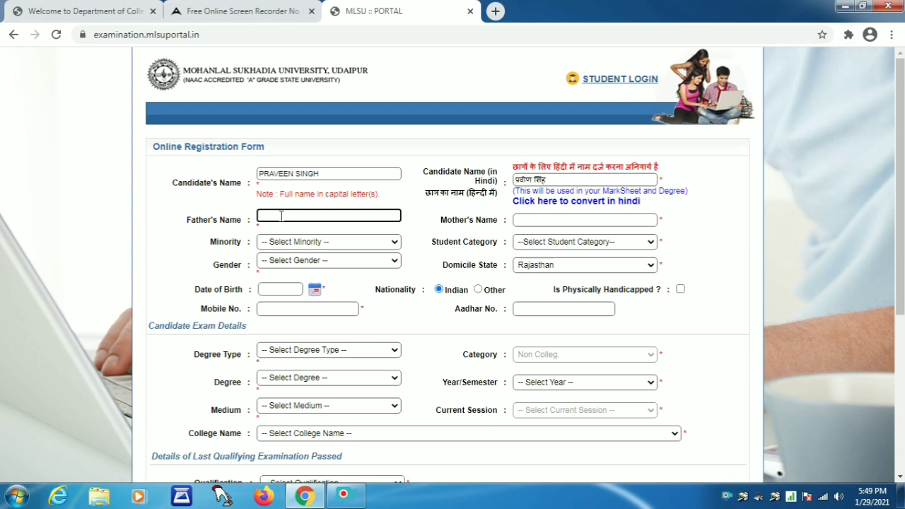
key(Tab)
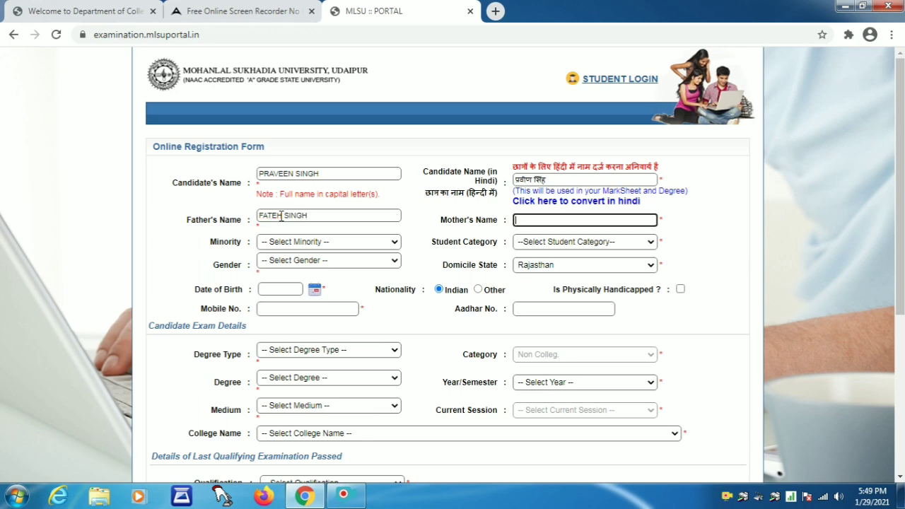
Set Minority to No, category GENERAL ( GEN ), and gender Male
scroll(302, 204, down, 2)
click(293, 175)
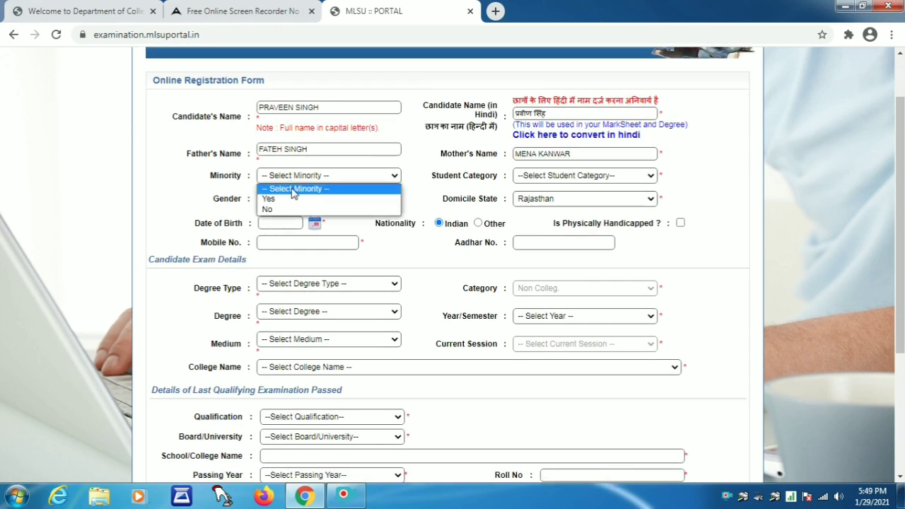
click(274, 213)
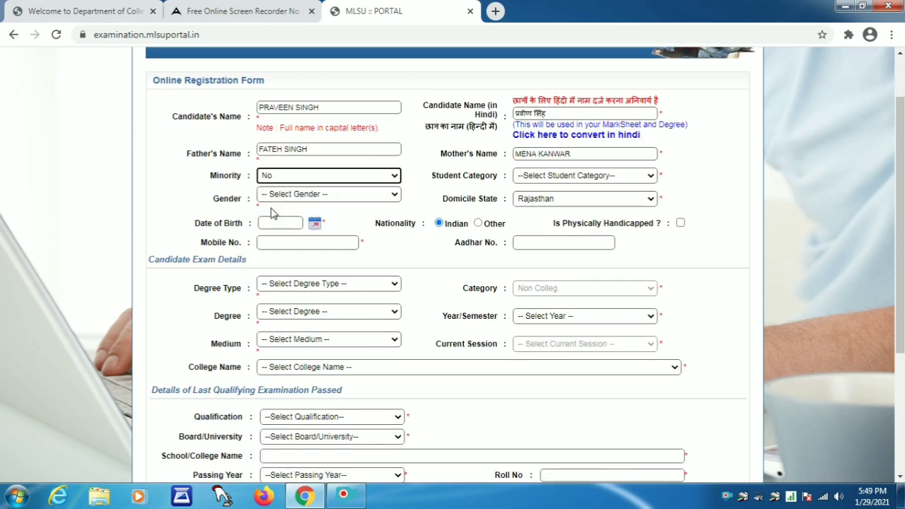
click(541, 178)
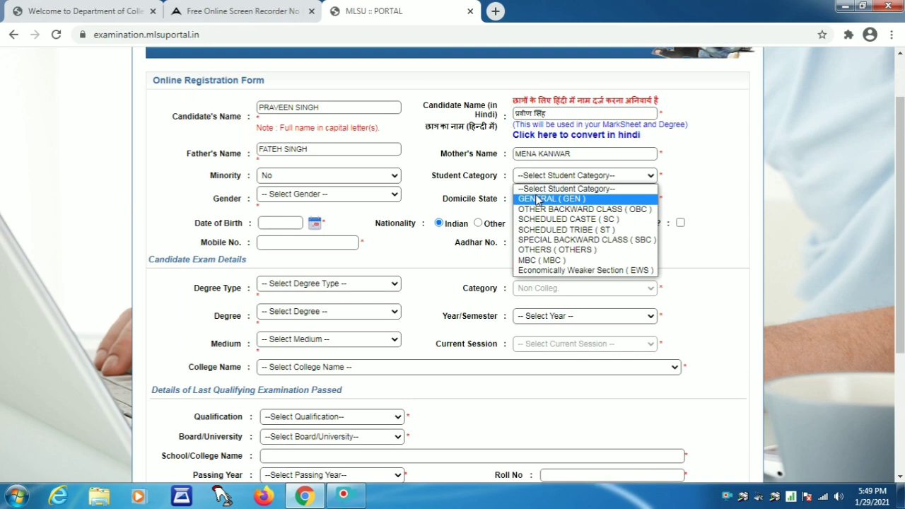
click(538, 200)
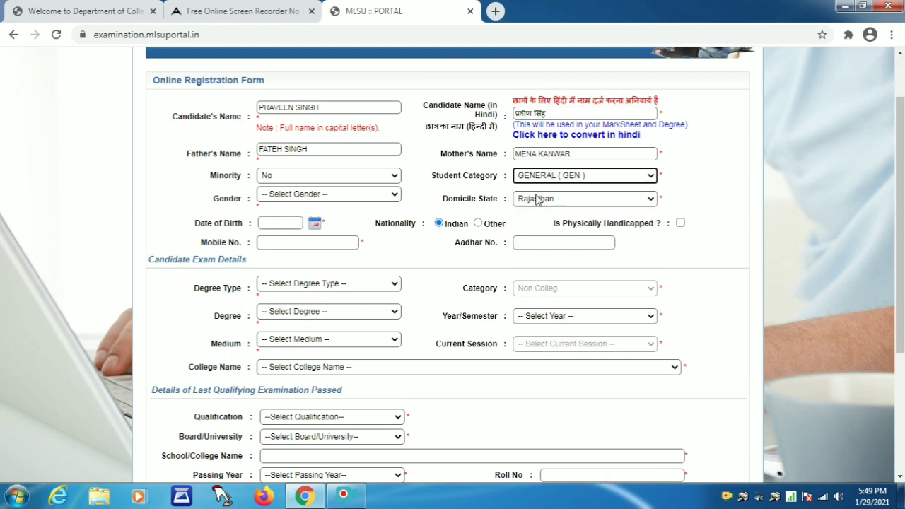
click(315, 195)
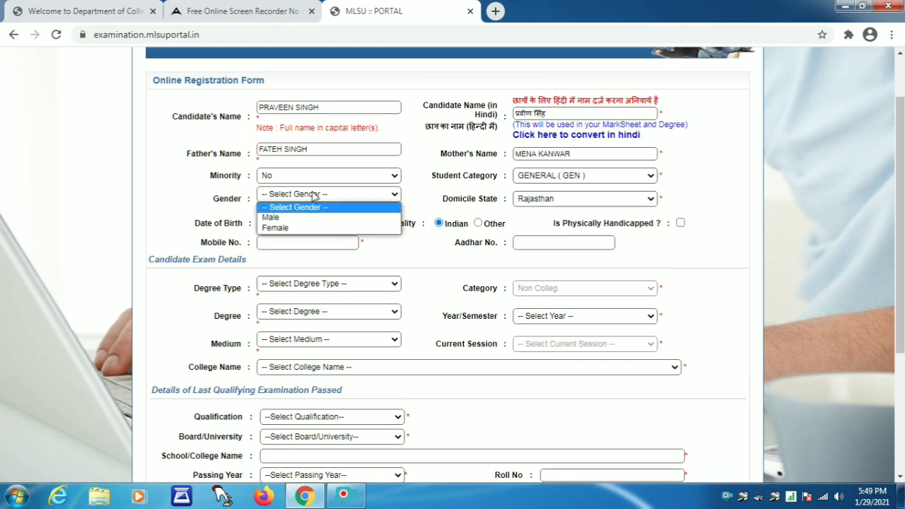
click(271, 218)
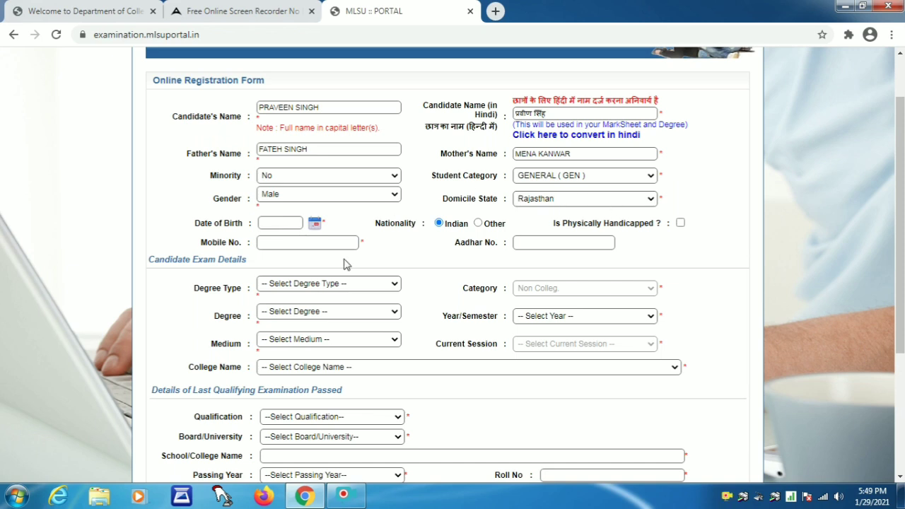
click(314, 224)
Pick the candidate's May 2001 birth date in the calendar
click(332, 240)
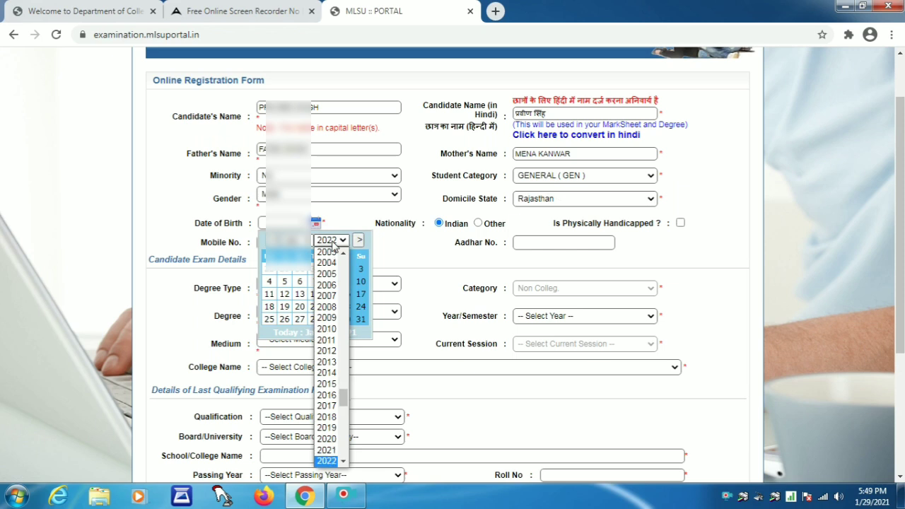
text(2001)
key(Return)
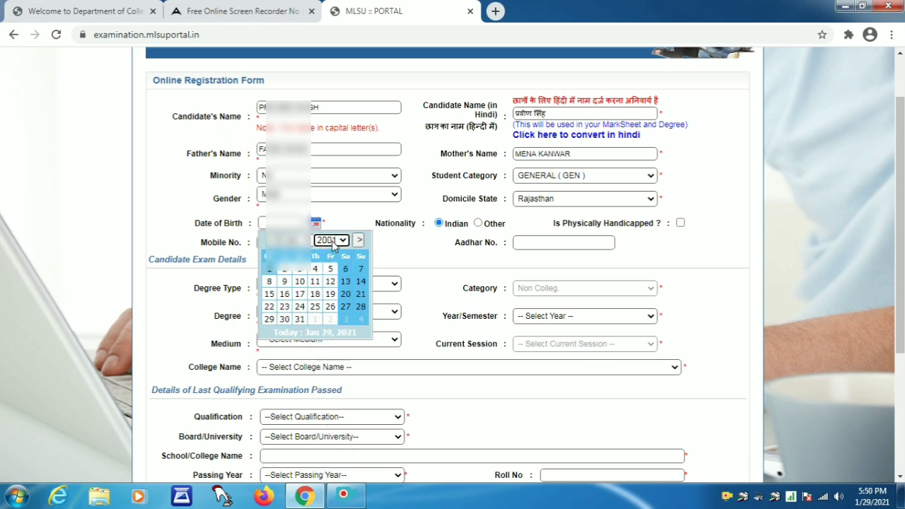
click(310, 244)
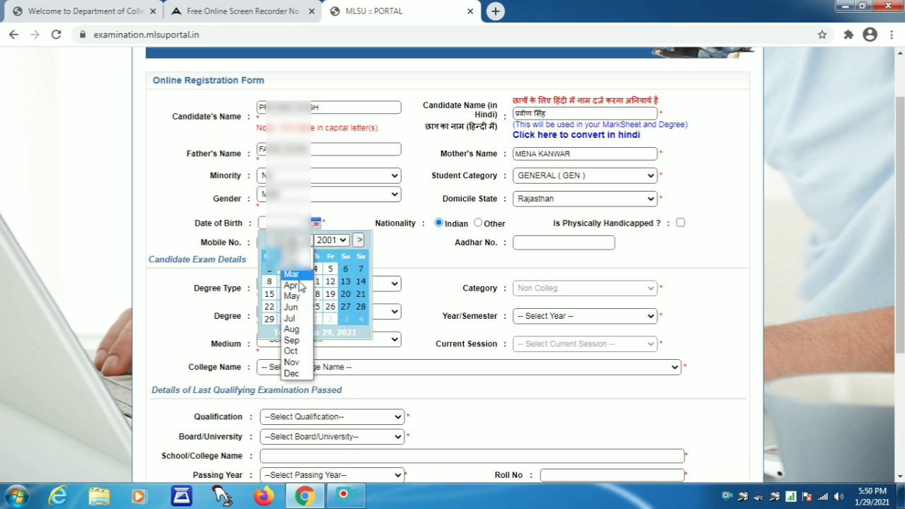
click(297, 297)
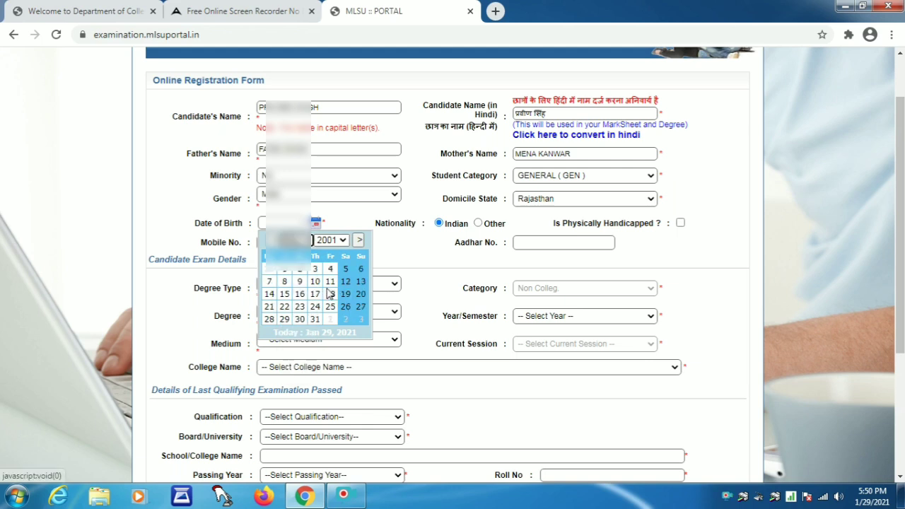
click(315, 282)
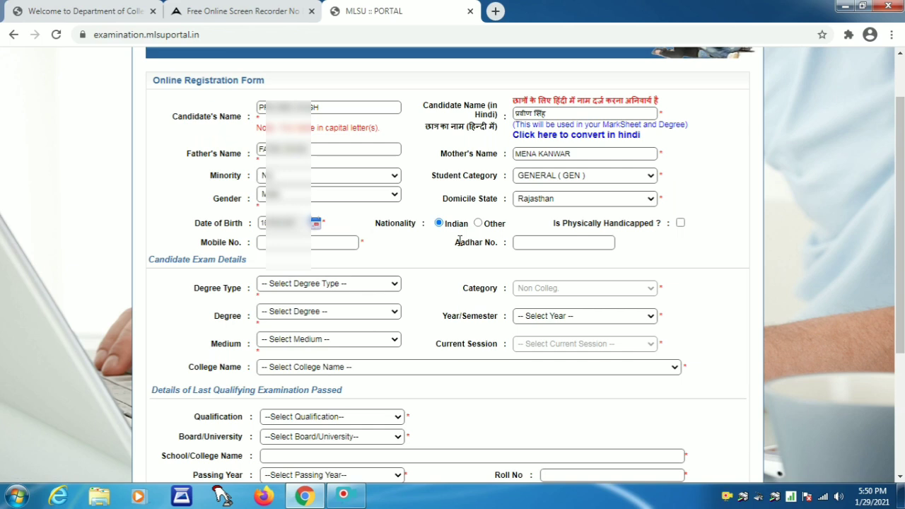
Enter the candidate's mobile number
scroll(686, 235, down, 1)
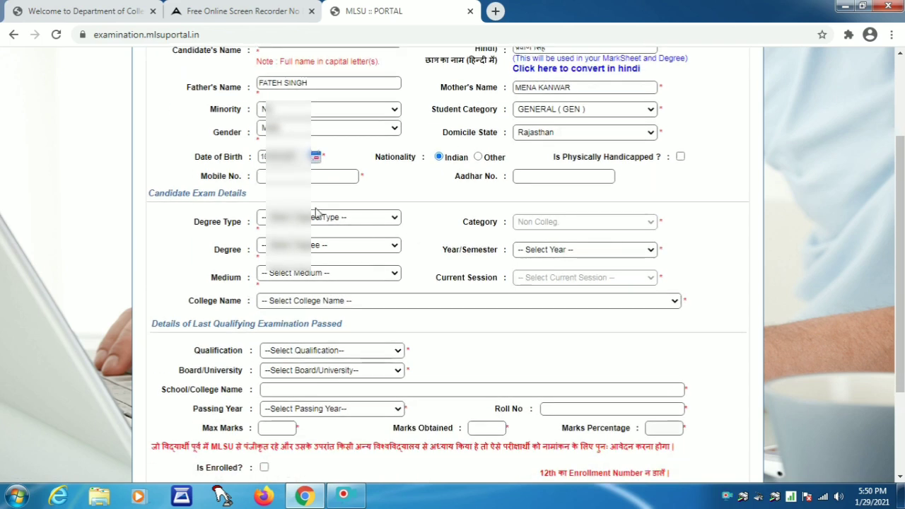
click(294, 176)
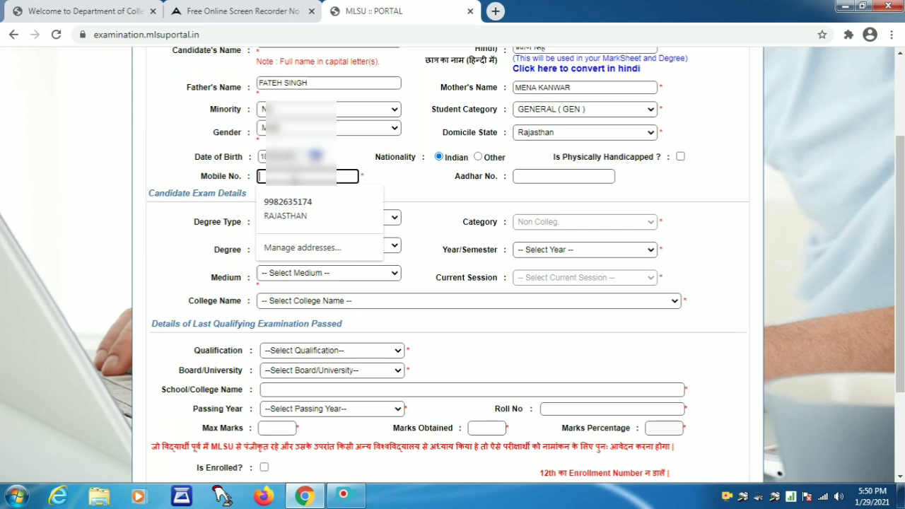
text(98)
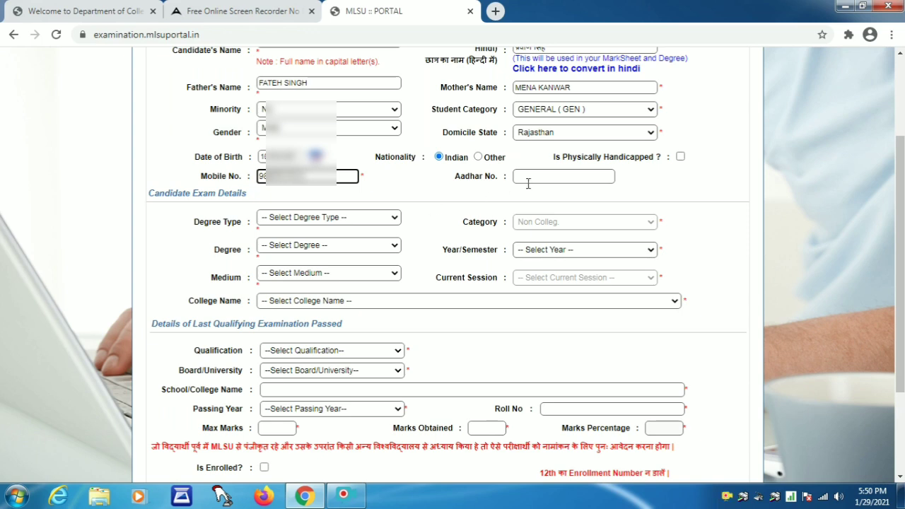
click(505, 194)
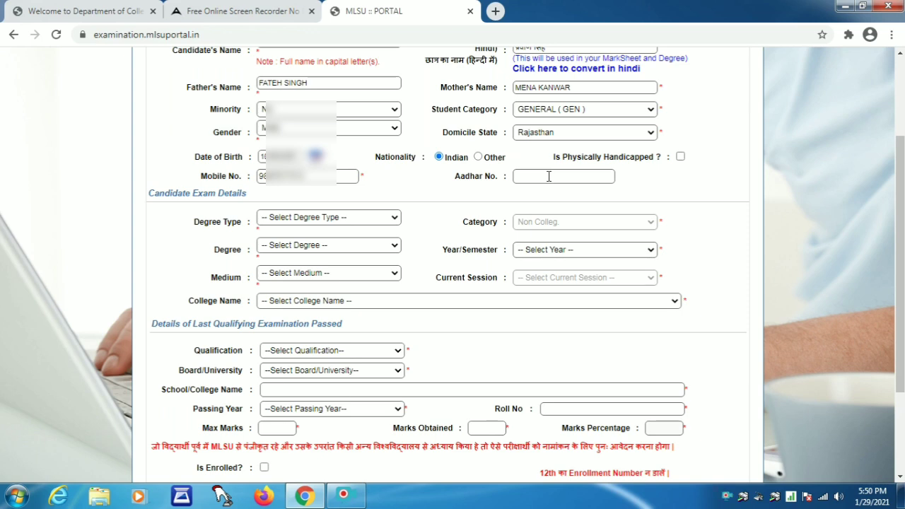
Enter the candidate's Aadhar number
click(549, 176)
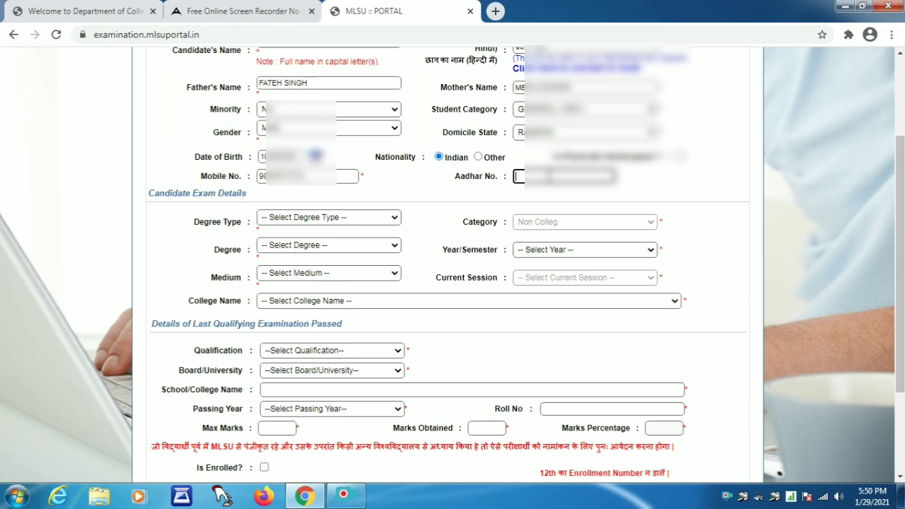
text(44*********)
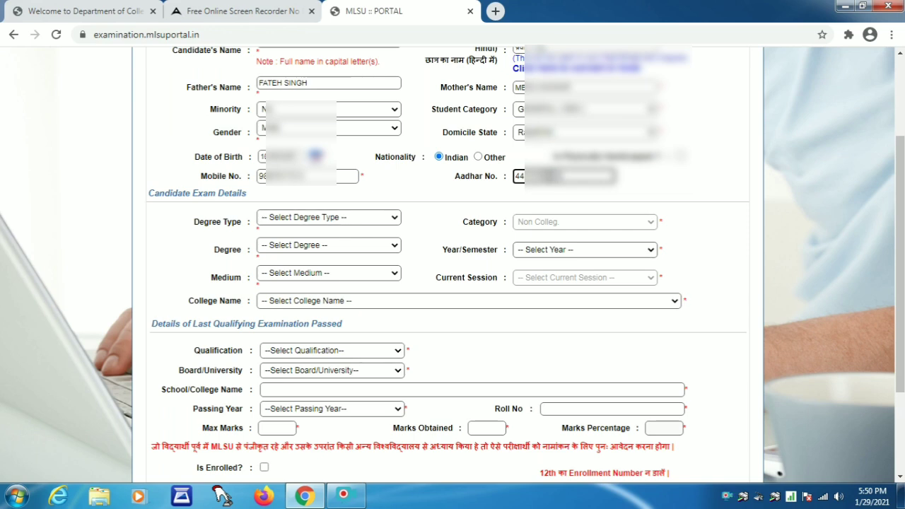
click(551, 196)
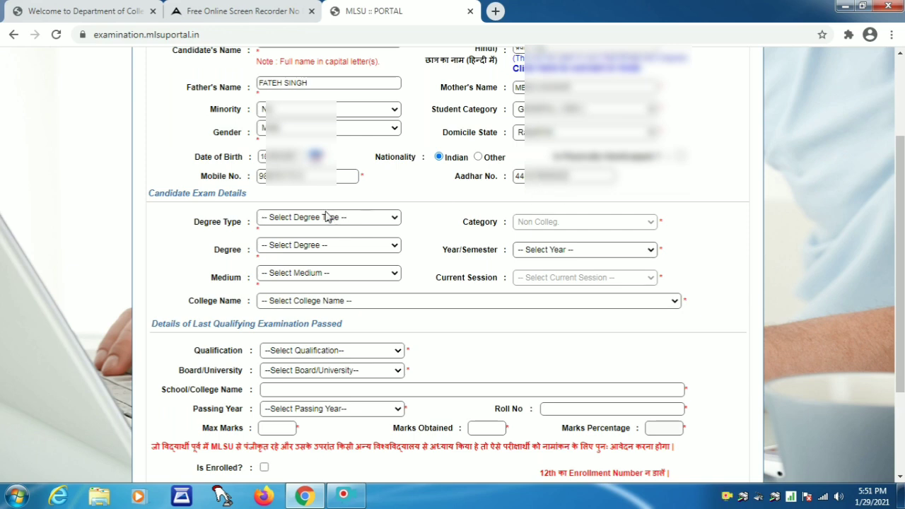
Set degree type UG, degree B.A., and year B.A. First Year
click(298, 220)
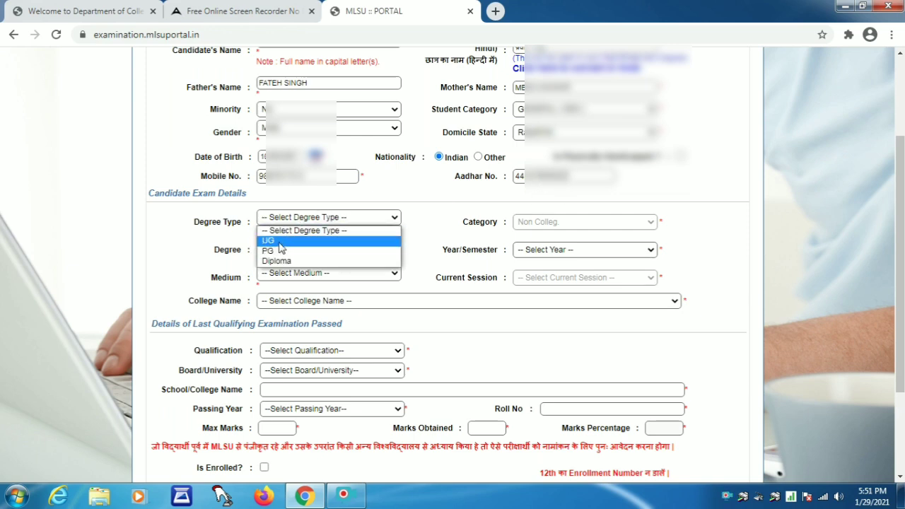
click(282, 244)
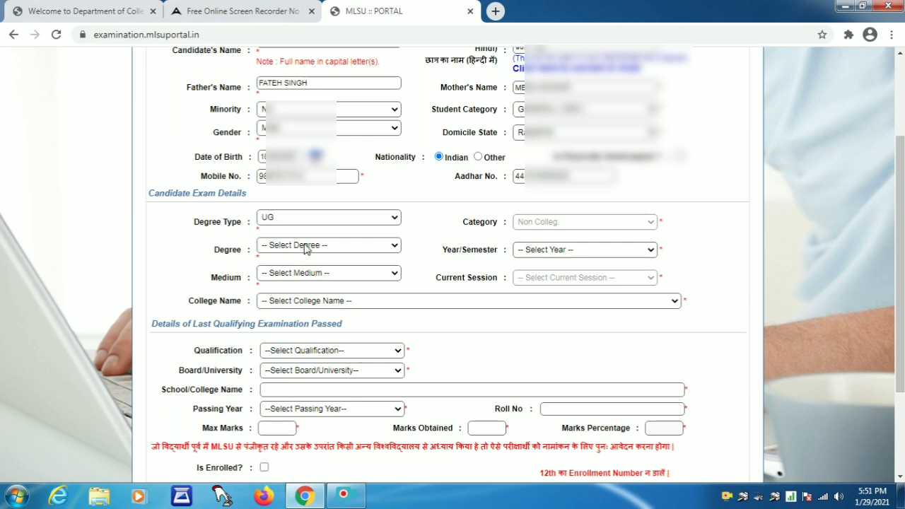
click(306, 247)
click(283, 269)
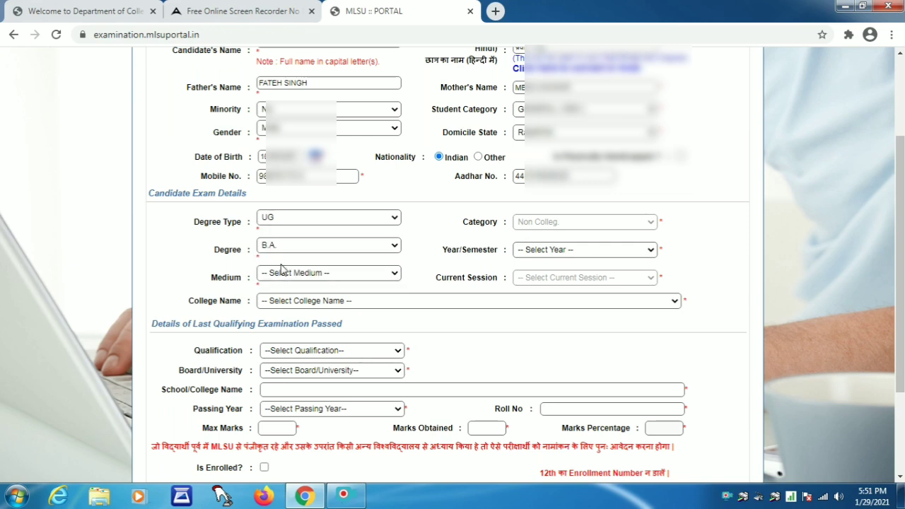
click(523, 254)
click(527, 273)
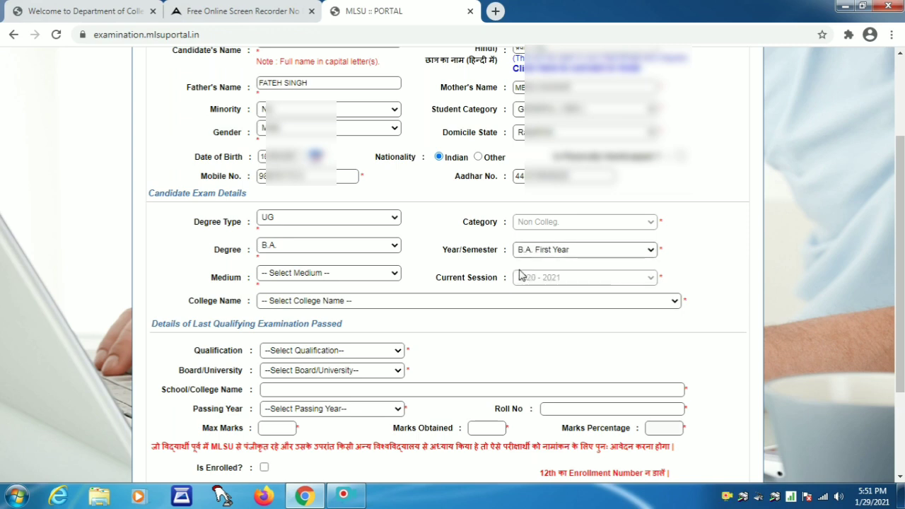
Choose Hindi medium and college 48 - GOVT. COLLEGE,SHEOGANJ
click(289, 274)
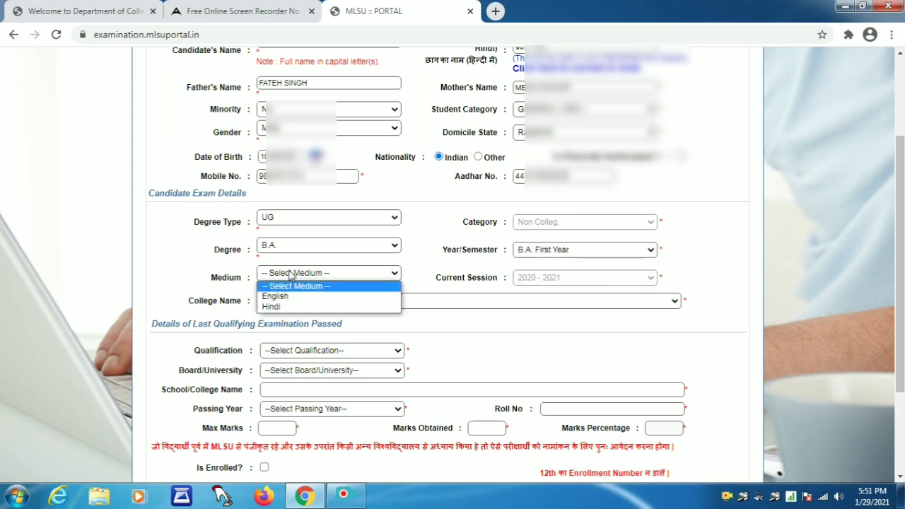
click(283, 306)
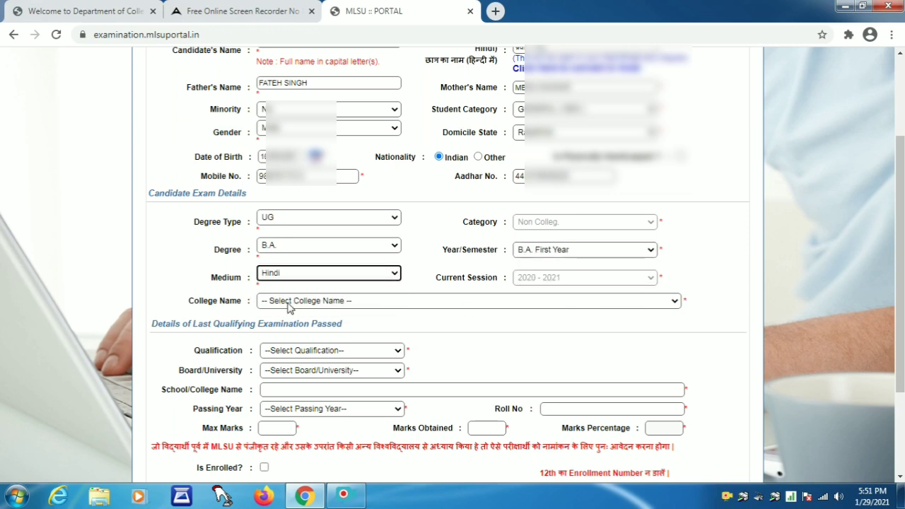
click(288, 305)
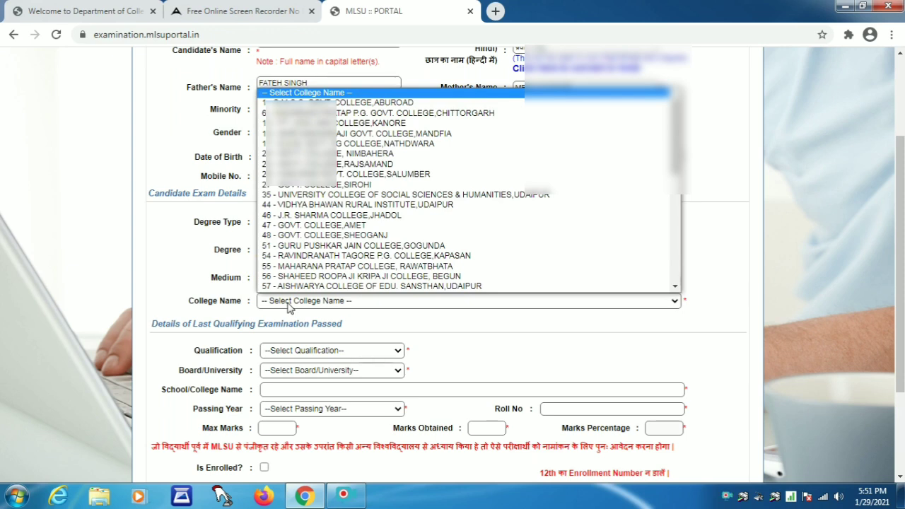
text(48 - GOVT. COLLEGE,SHEOGANJ)
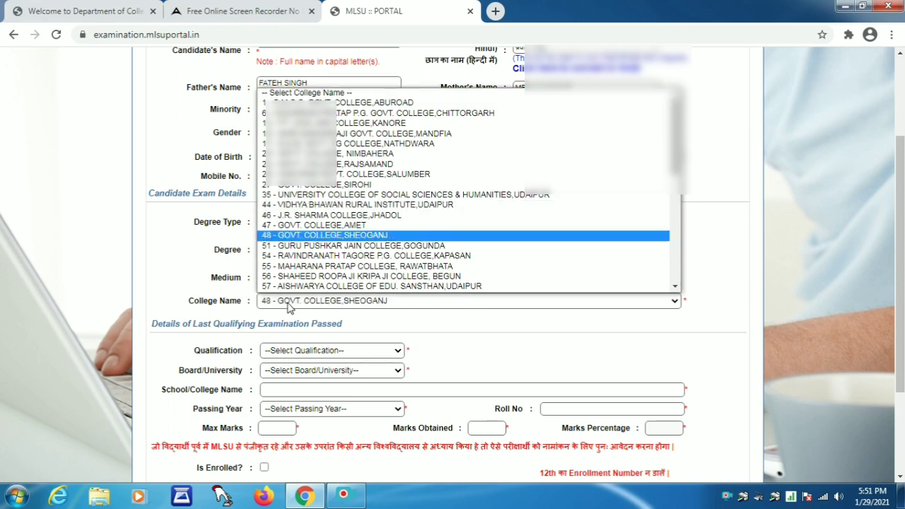
key(Return)
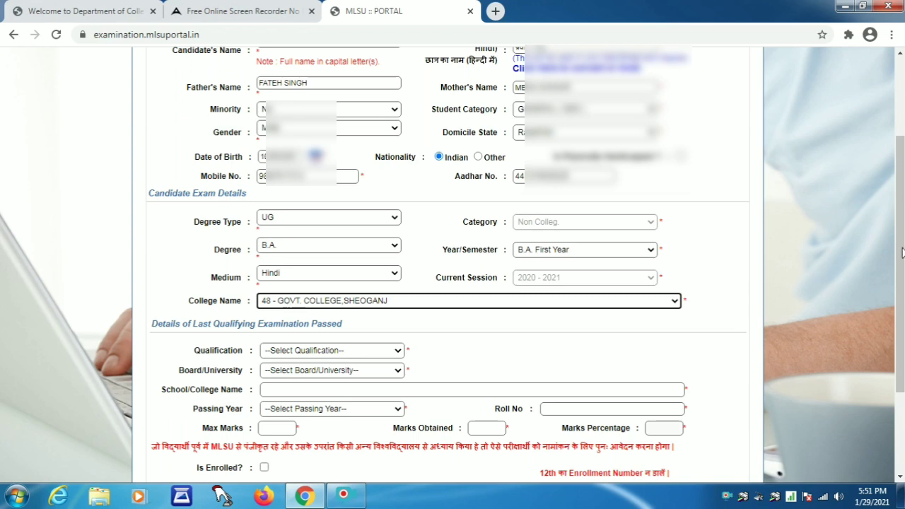
click(901, 253)
Select 12th and RBSE Board, then type school SAINIK CHILDREN ACA SR SEC TAKHATGARH
scroll(453, 265, down, 2)
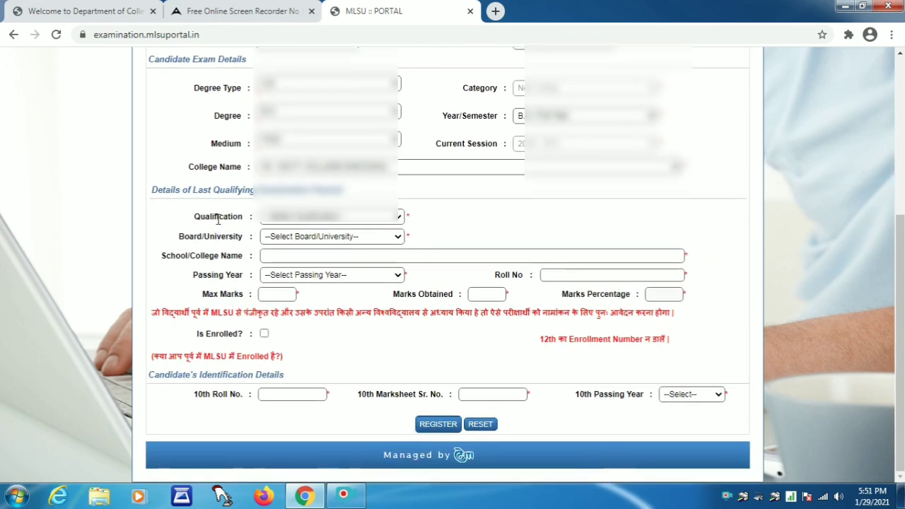
click(304, 223)
click(293, 240)
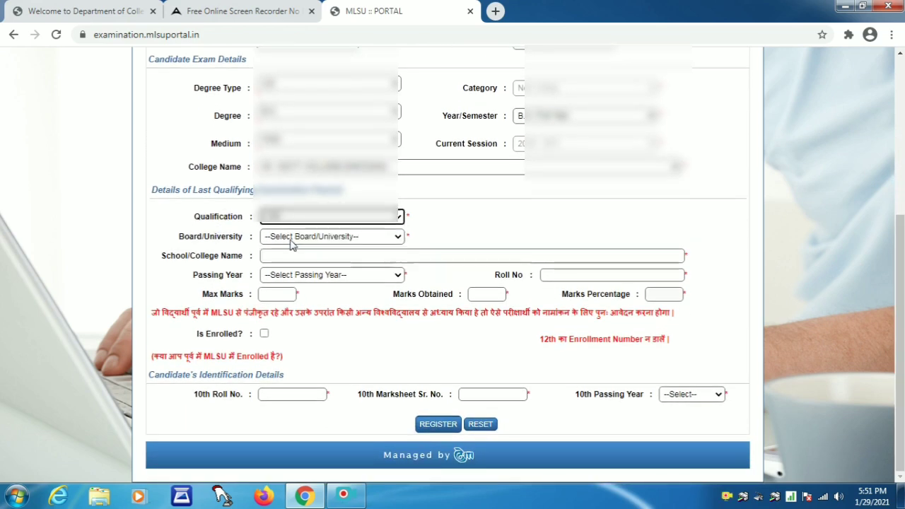
click(289, 236)
click(290, 235)
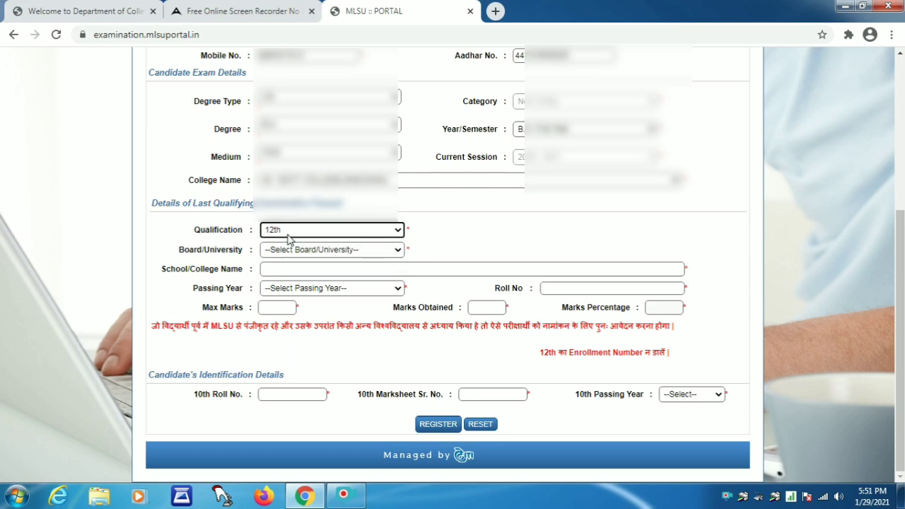
click(283, 251)
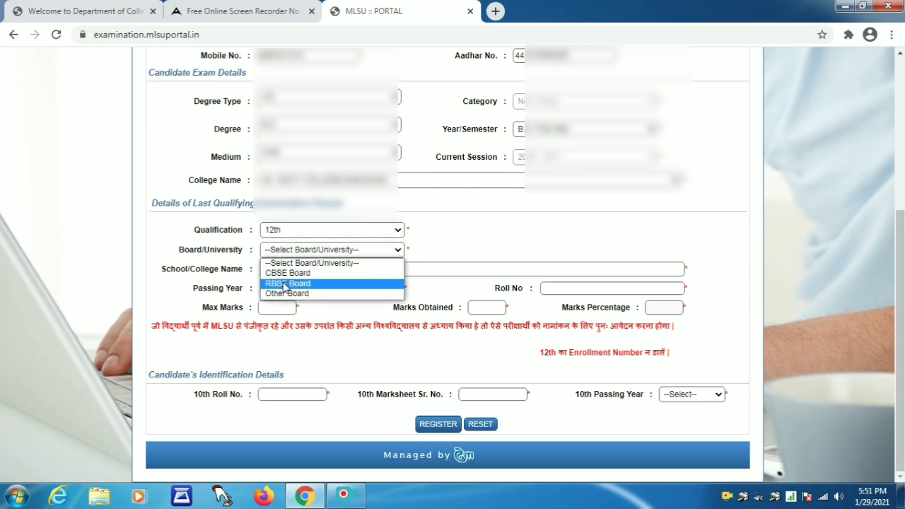
click(288, 283)
click(279, 267)
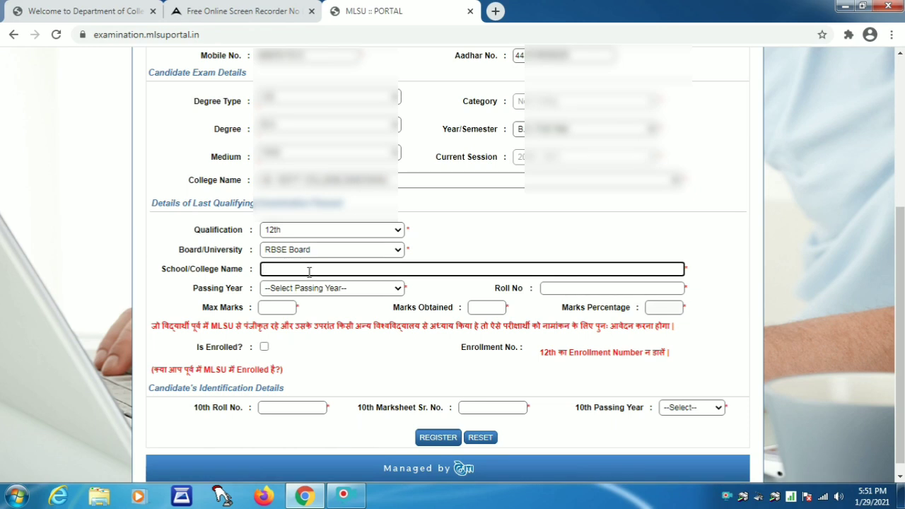
text(SAINIK CHILDRE)
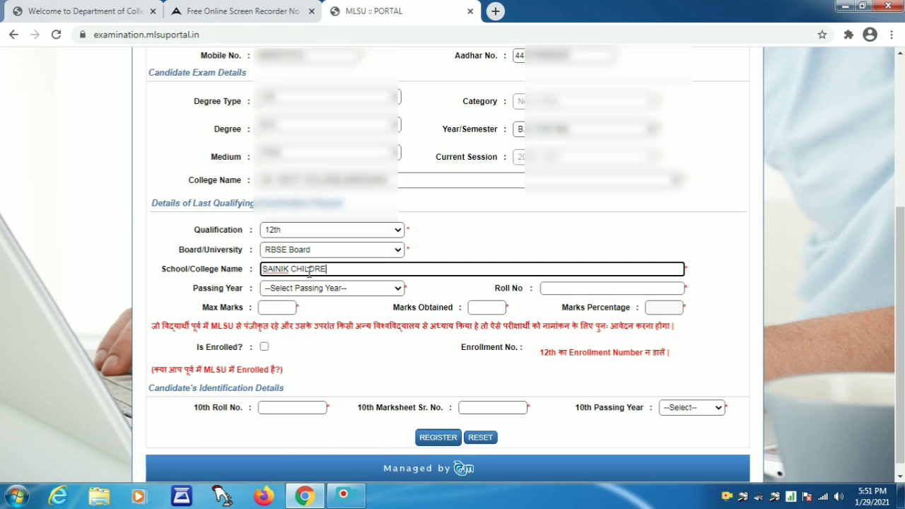
text(N ACA SR SEC TA)
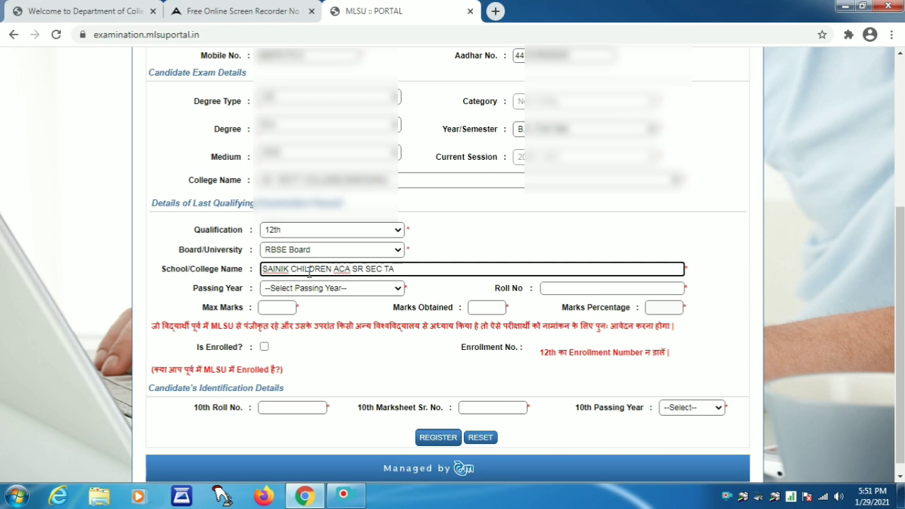
text(KHATGARH)
Set the passing year to 2020 and enter the 12th roll number
click(297, 288)
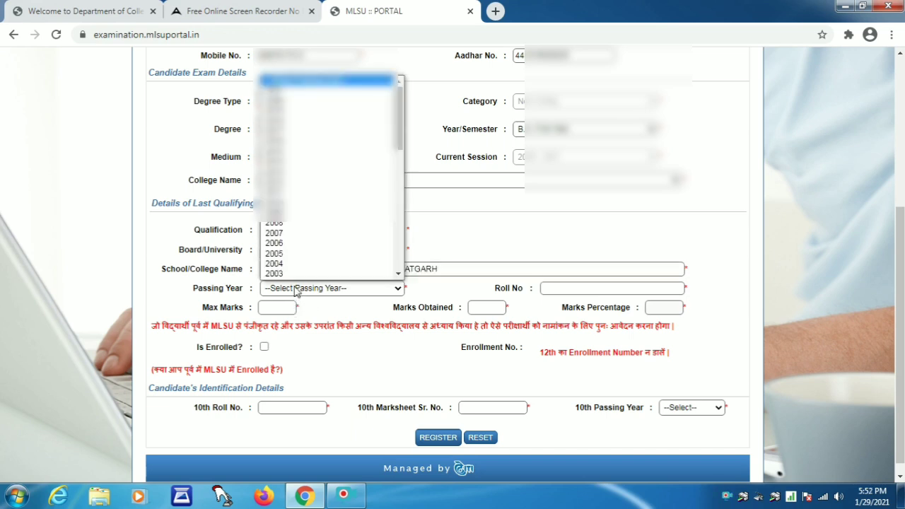
key(Down)
key(Down)
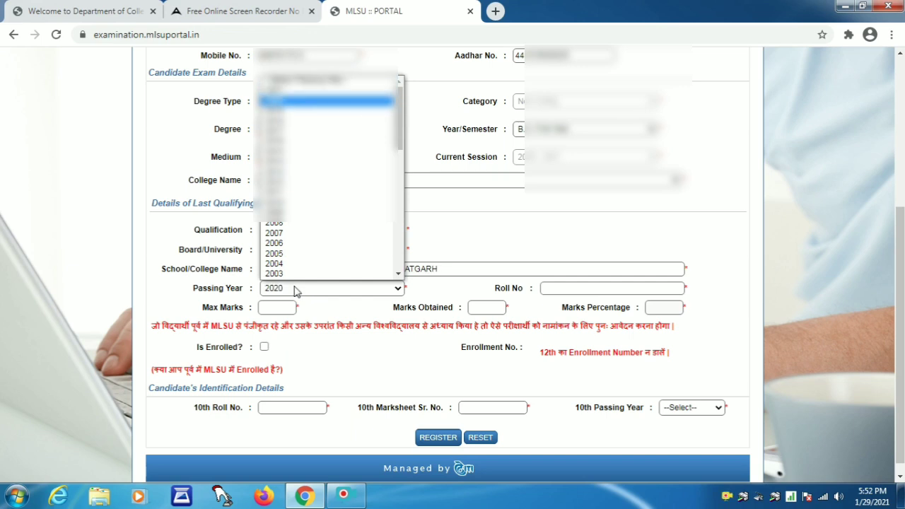
key(Return)
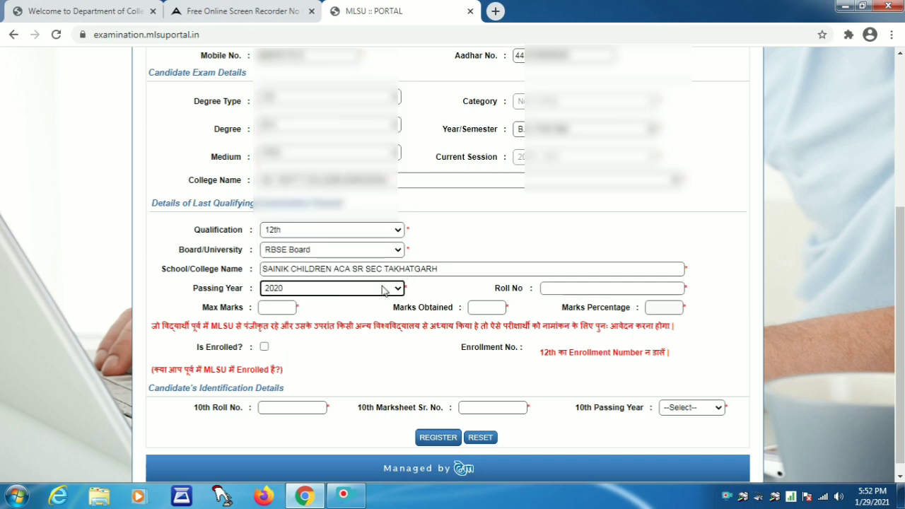
click(563, 290)
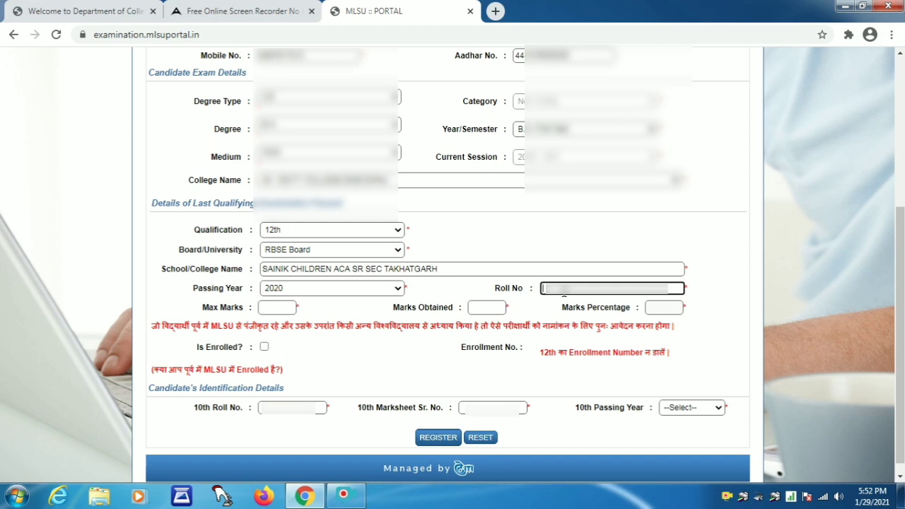
text(3****)
click(478, 293)
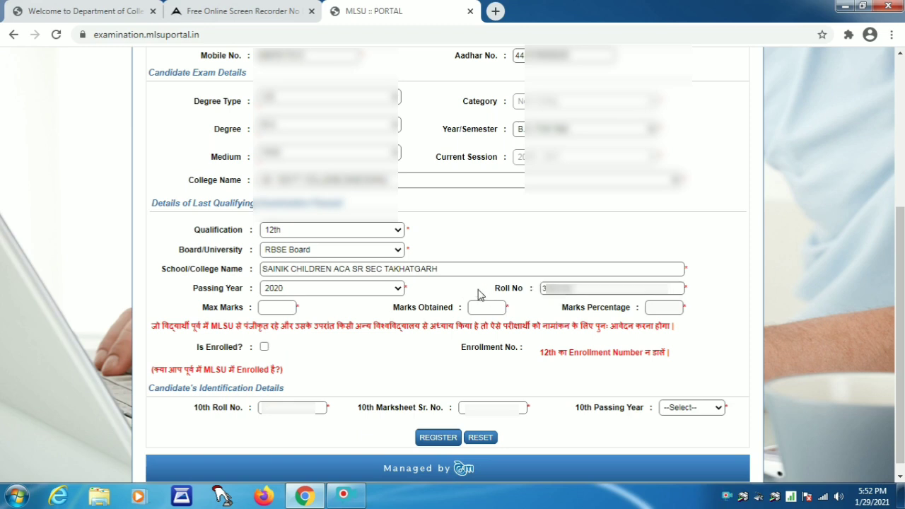
Enter 500 maximum marks and 255 marks obtained, giving 51 percent
click(276, 312)
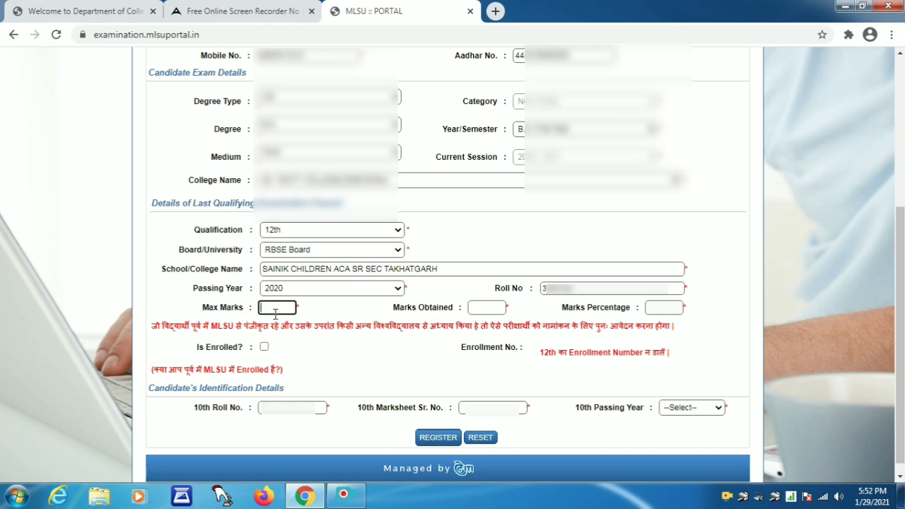
text(500)
click(485, 305)
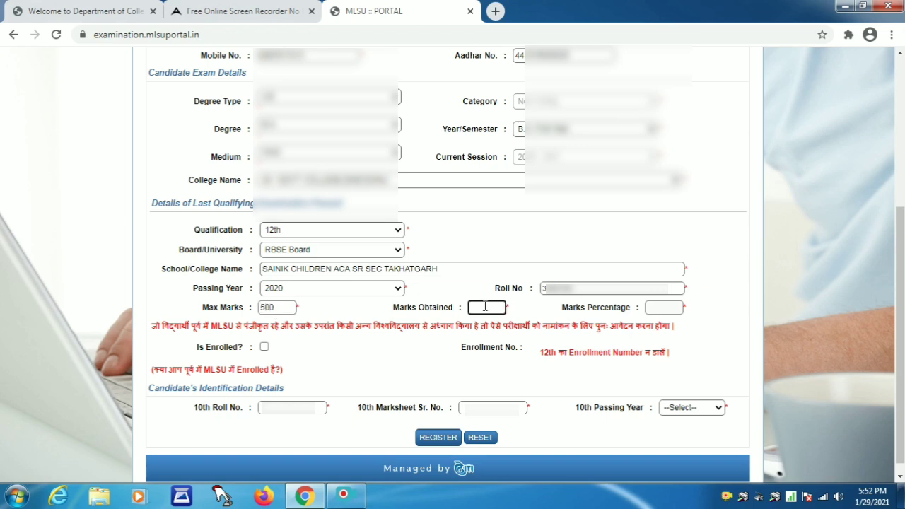
text(255)
click(520, 311)
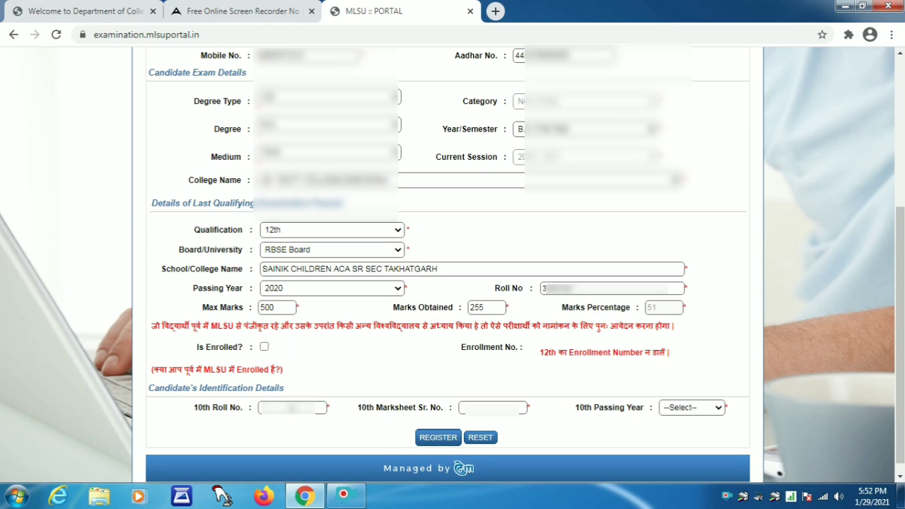
click(293, 408)
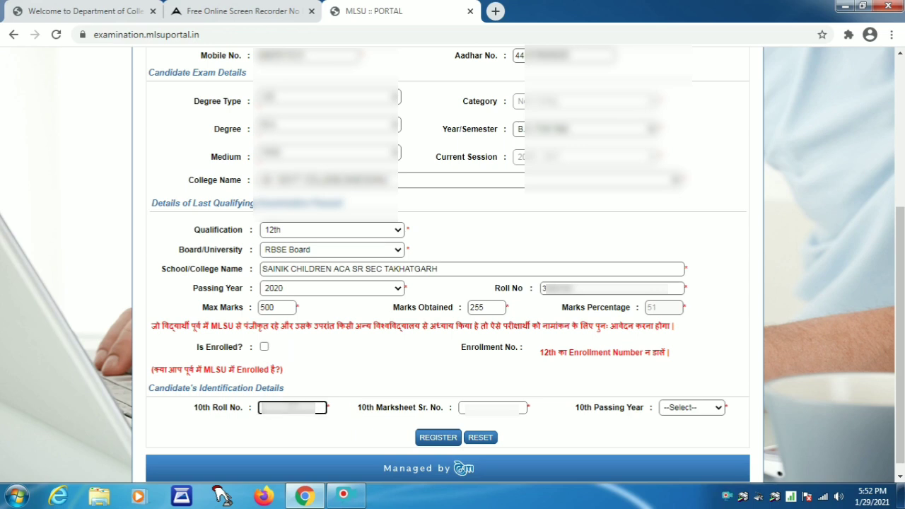
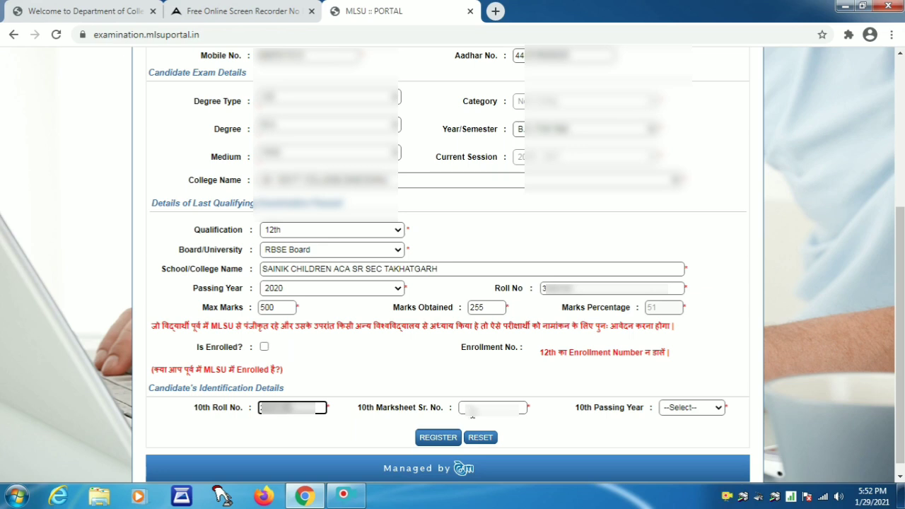
Enter the 10th roll number and marksheet serial number, and set the 10th passing year to 2018
click(492, 410)
text(012)
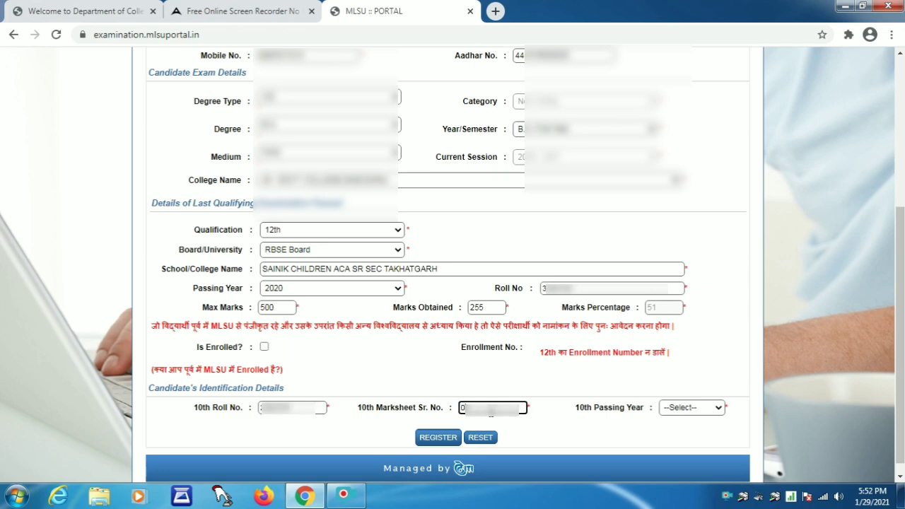
text(345)
click(685, 409)
key(Down)
key(Down)
key(Down)
key(Down)
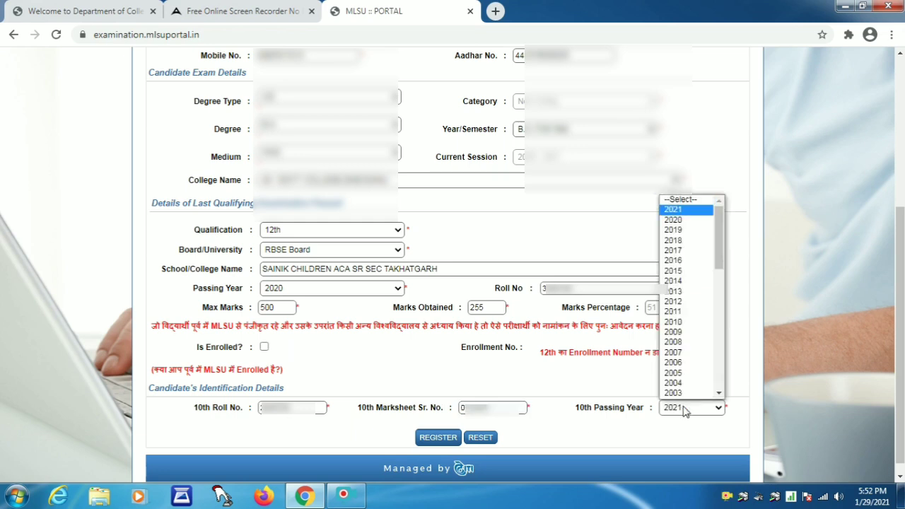
key(Return)
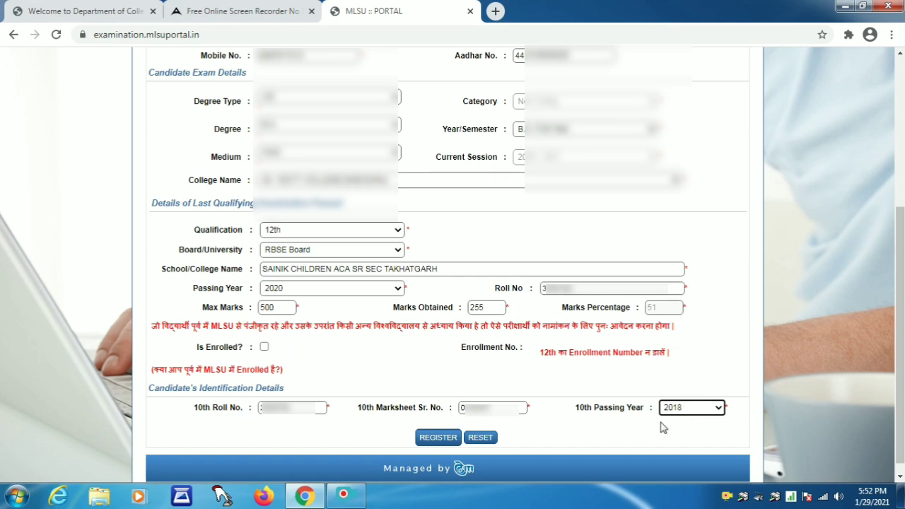
drag(899, 332, 900, 181)
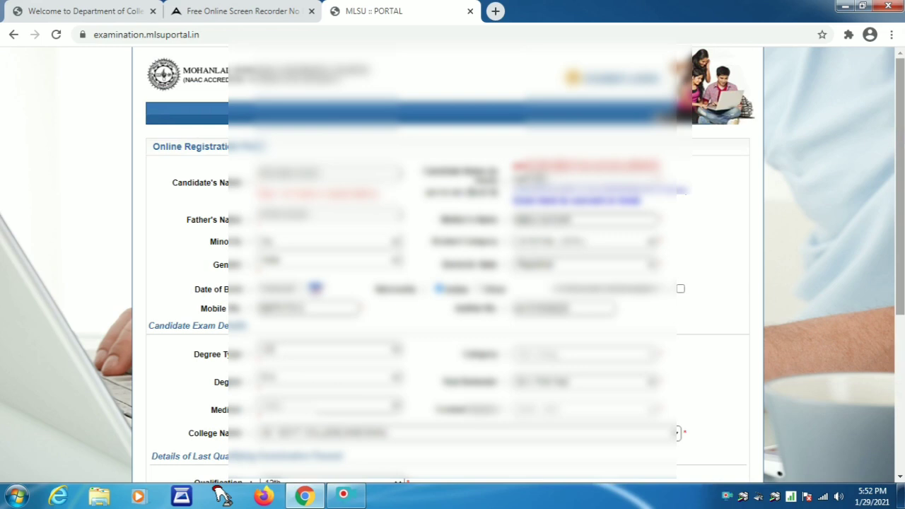
key(ctrl+plus)
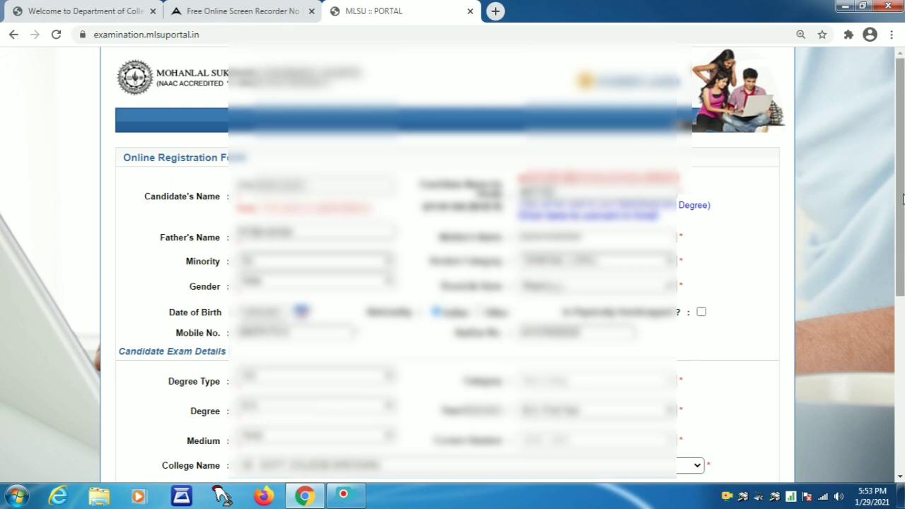
scroll(900, 237, down, 2)
scroll(902, 246, down, 1)
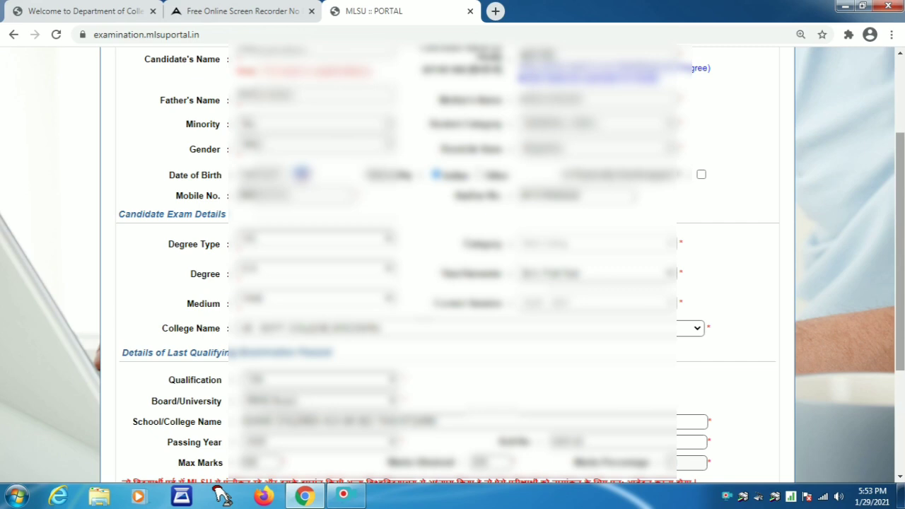
scroll(900, 248, down, 3)
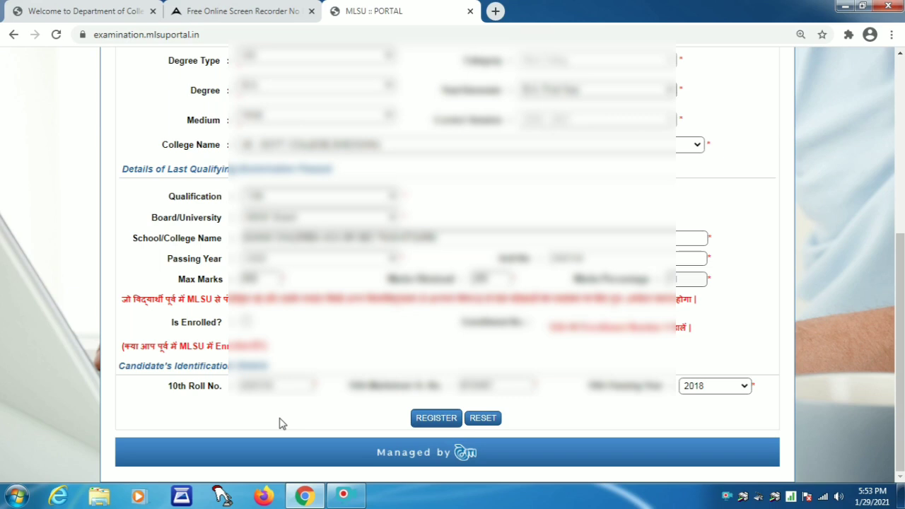
Register the candidate, copy the issued password, and log in with it
click(436, 420)
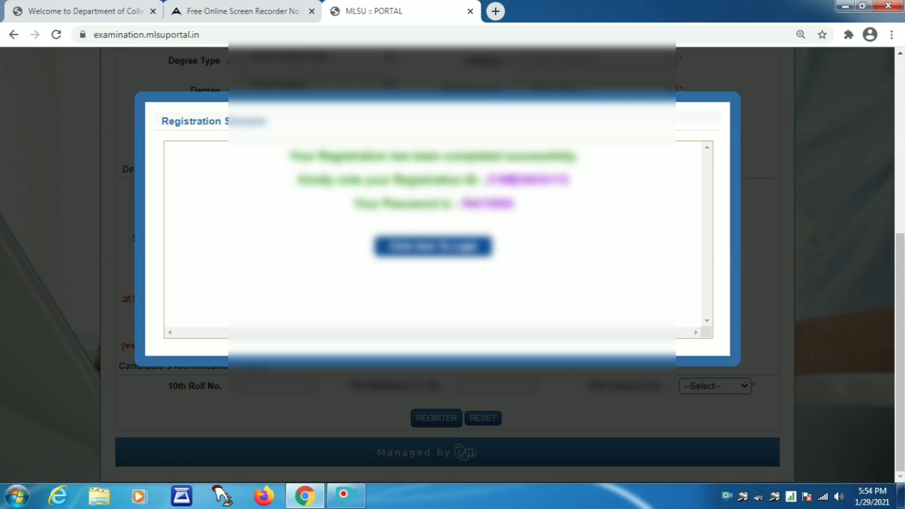
drag(461, 204, 532, 210)
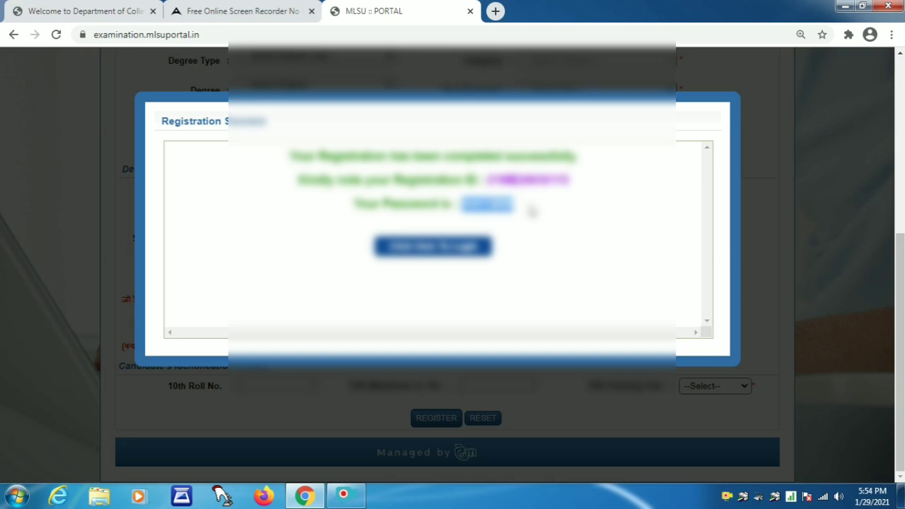
click(449, 252)
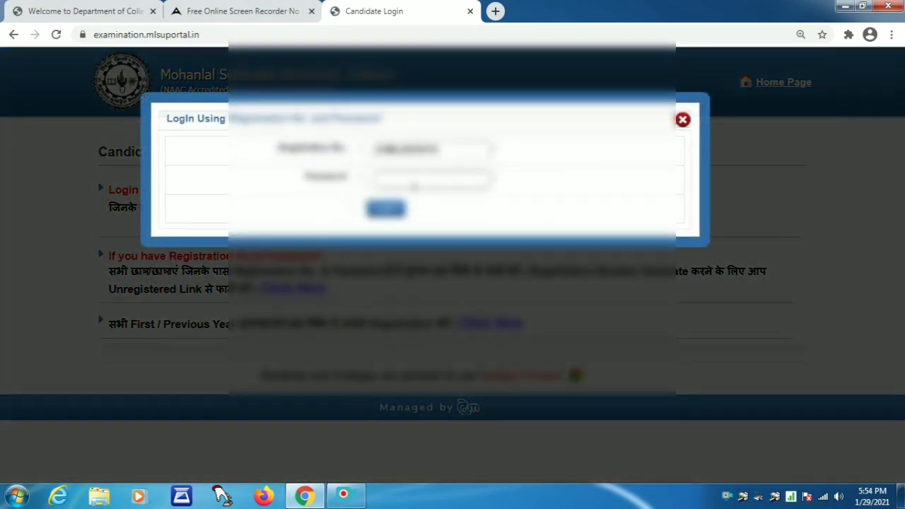
click(414, 186)
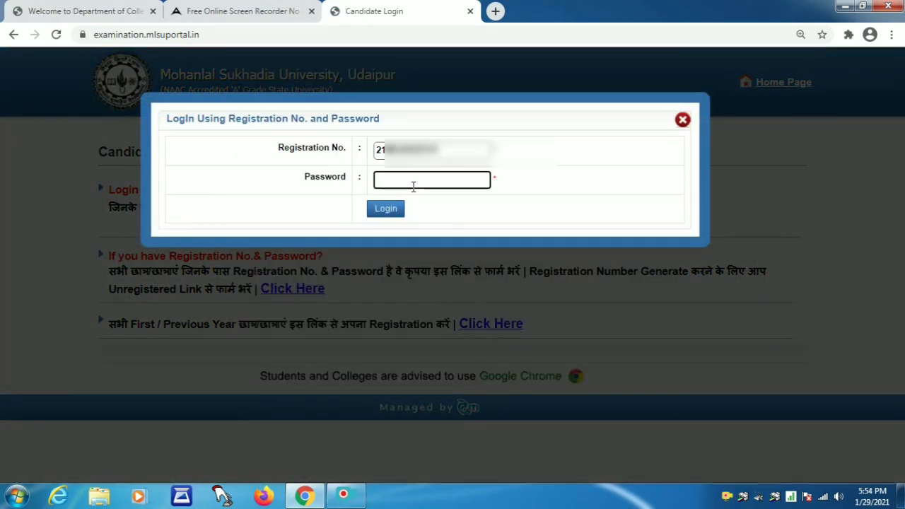
text(******)
click(389, 215)
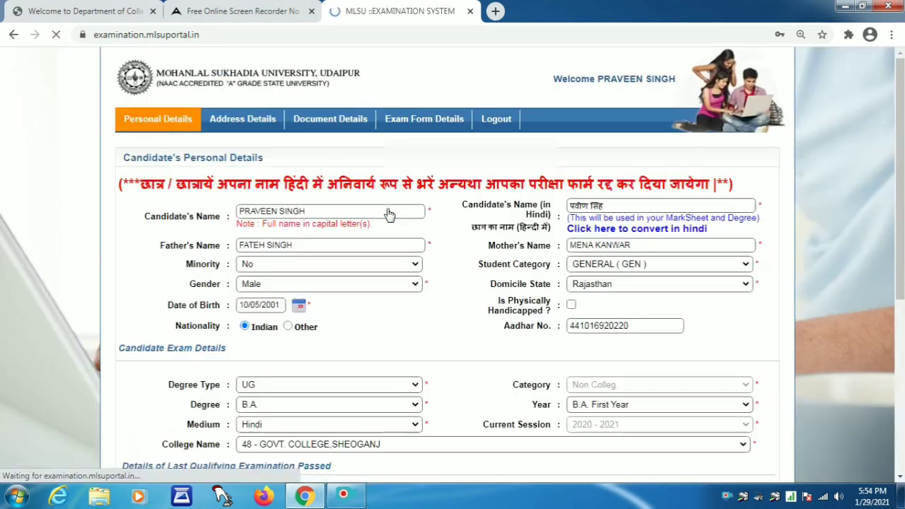
Decline Chrome's password save, then enter 600 as 10th maximum marks plus the obtained marks
click(798, 252)
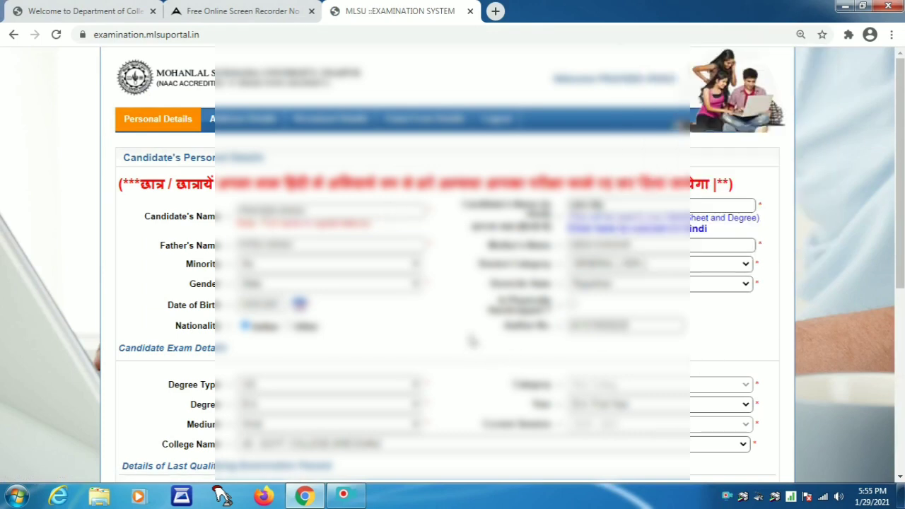
scroll(472, 341, down, 5)
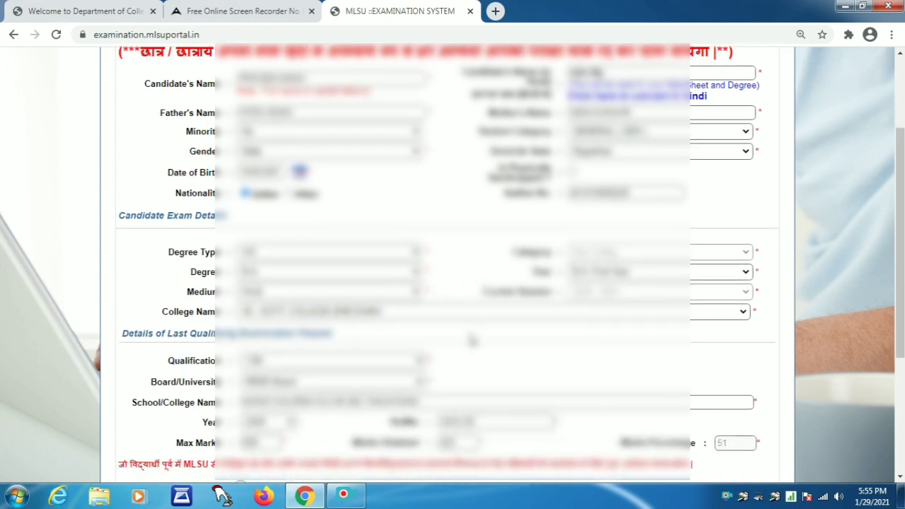
scroll(473, 341, down, 1)
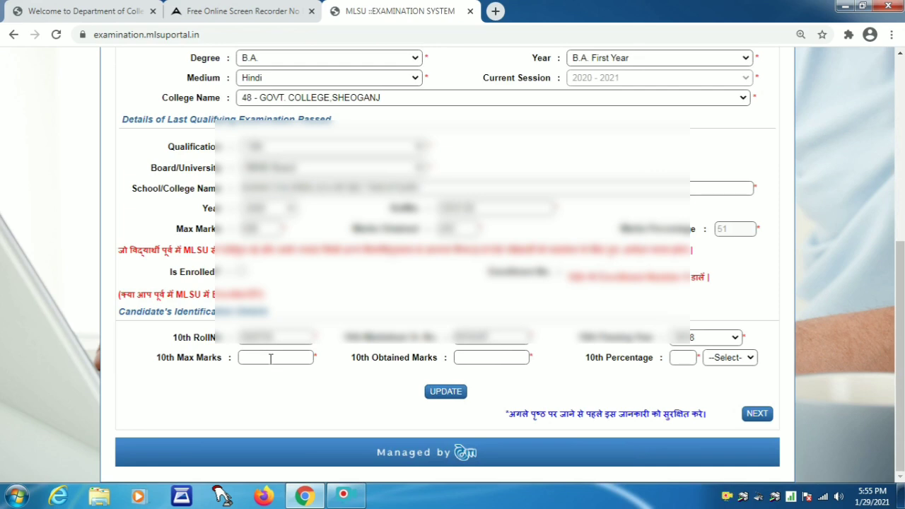
click(270, 359)
text(600)
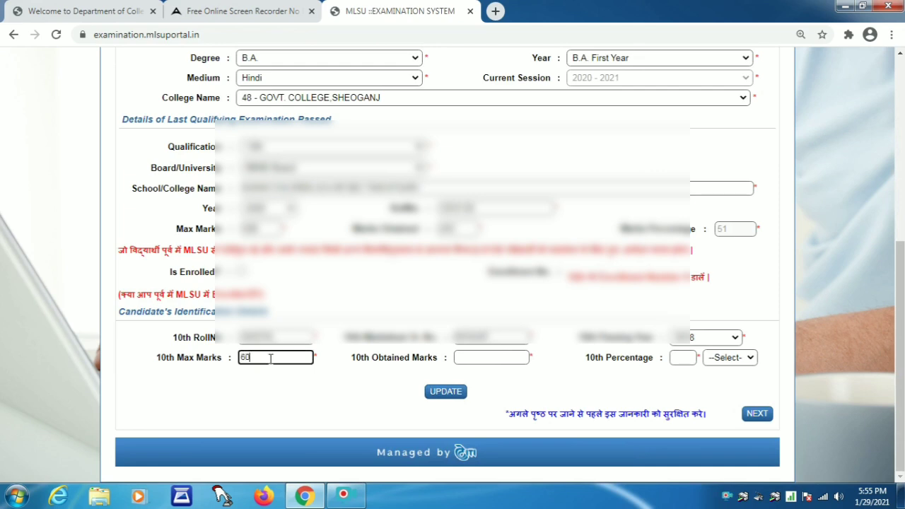
click(464, 358)
text(282)
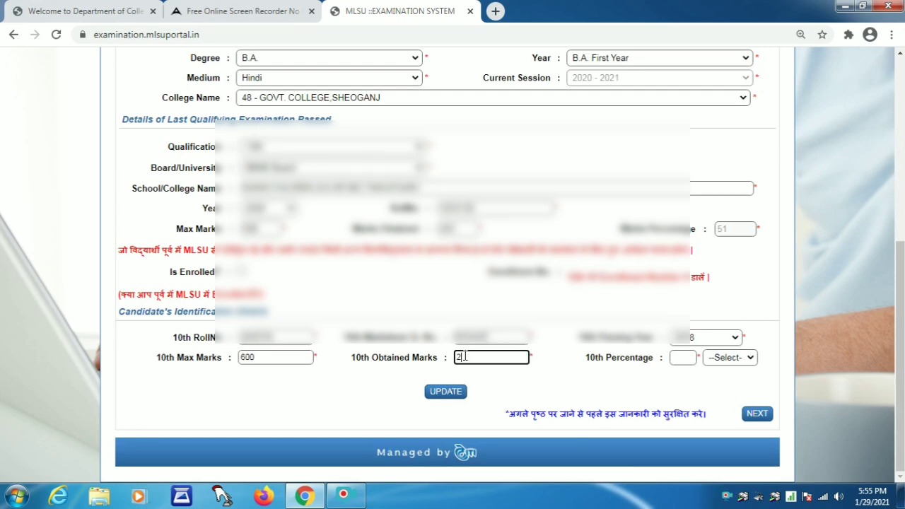
click(594, 371)
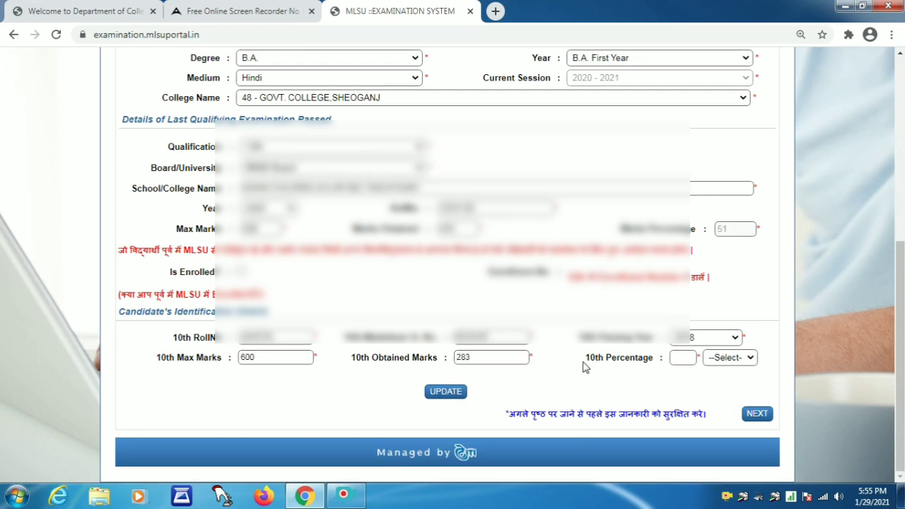
Choose RBSE Board for the 10th and save the updated details
click(733, 357)
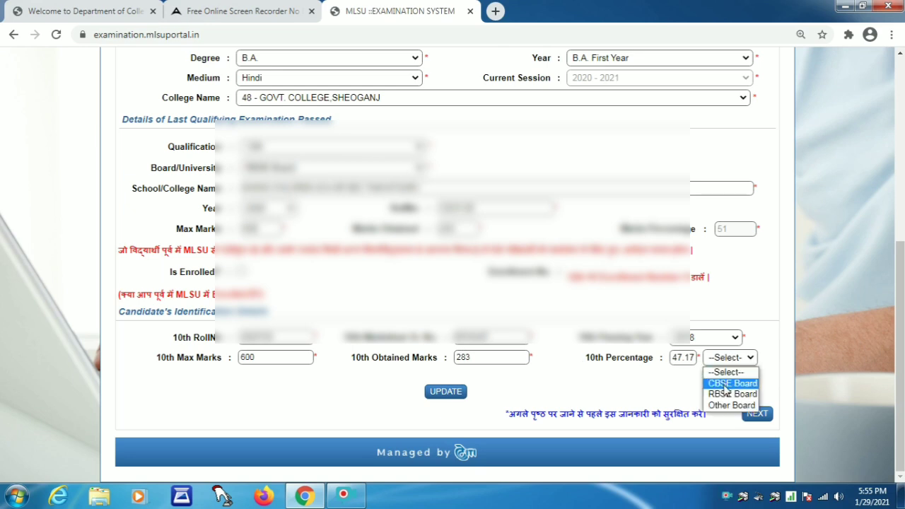
click(728, 394)
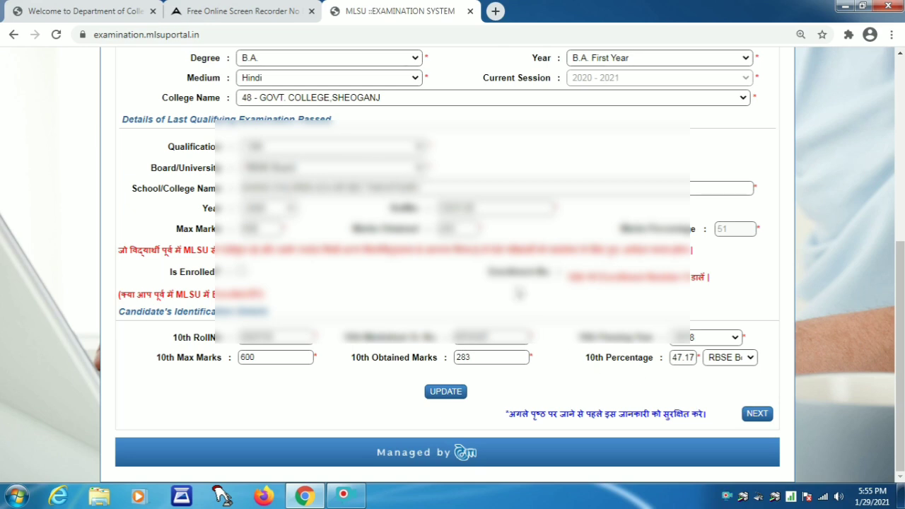
click(446, 393)
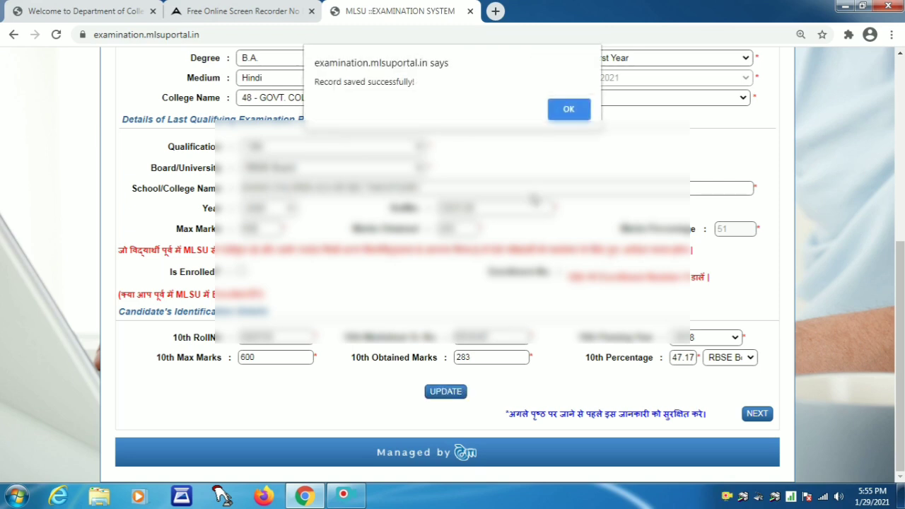
click(569, 109)
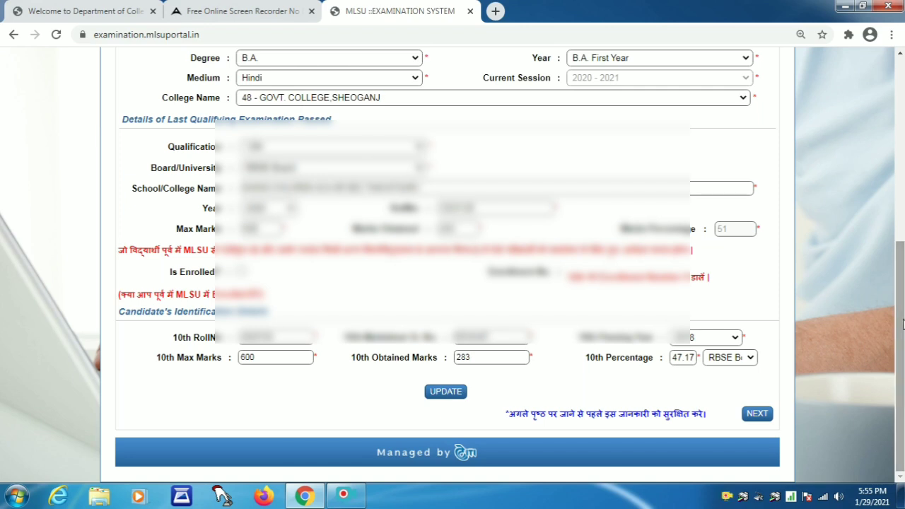
On the Address Details page, enter the correspondence address and fix the village name's spelling
click(757, 414)
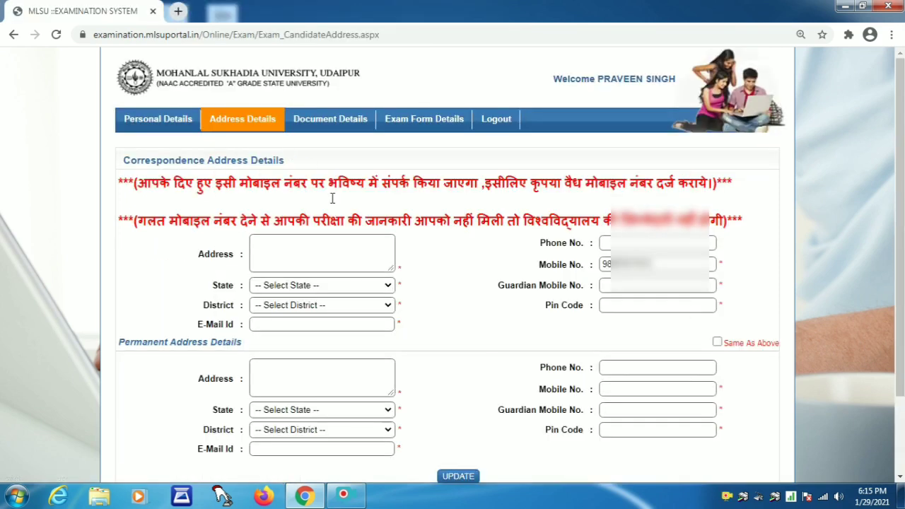
click(323, 250)
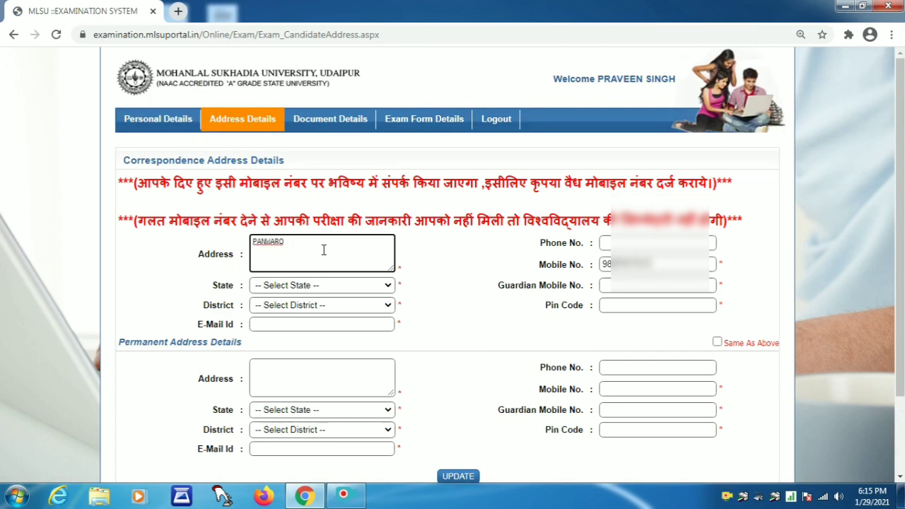
click(331, 242)
text(A)
Select Rajasthan as the correspondence state and Pali as the district
click(285, 290)
key(r)
key(Return)
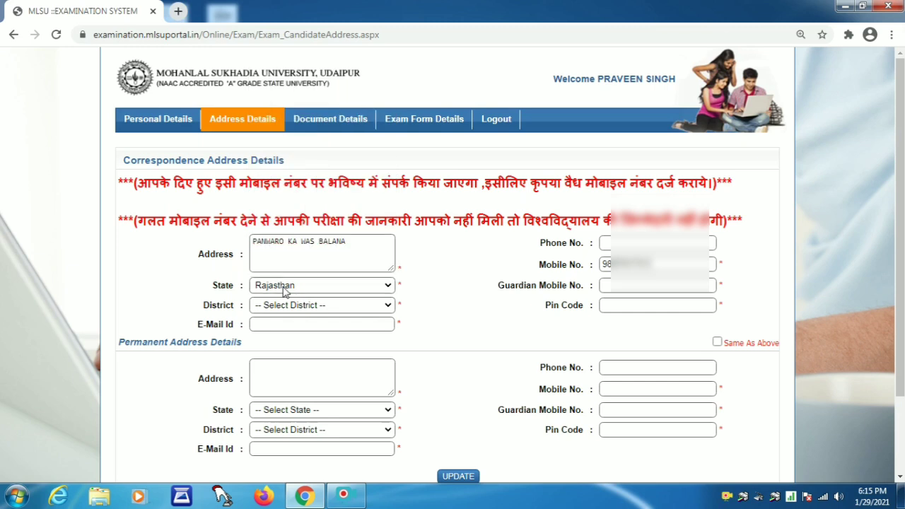
click(278, 311)
key(p)
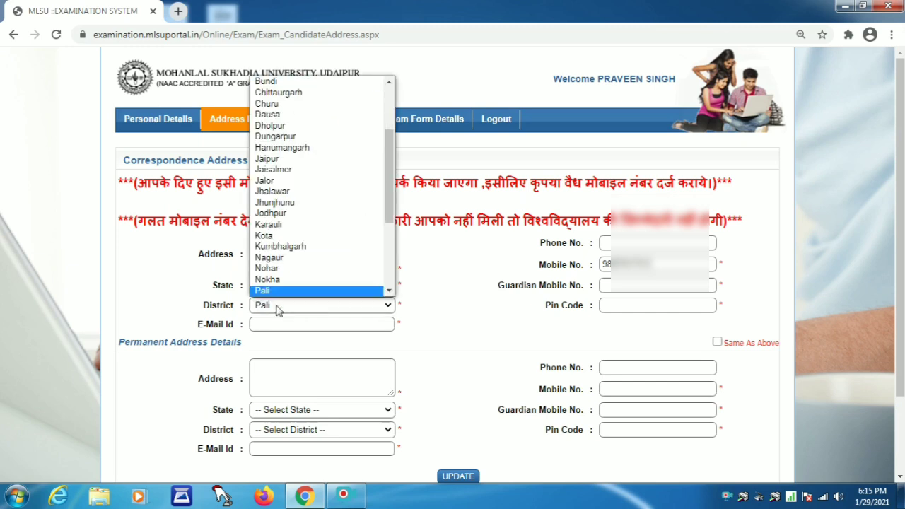
key(Return)
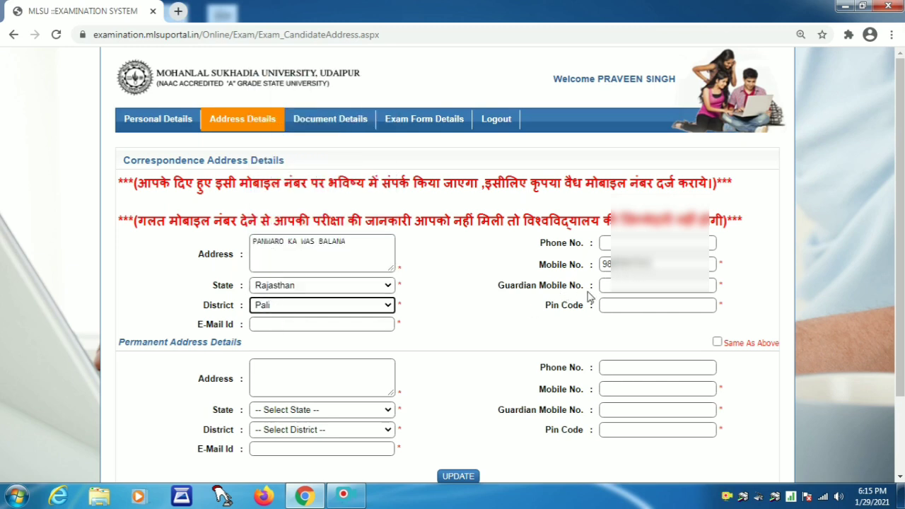
Fill in the candidate's e-mail address
click(287, 323)
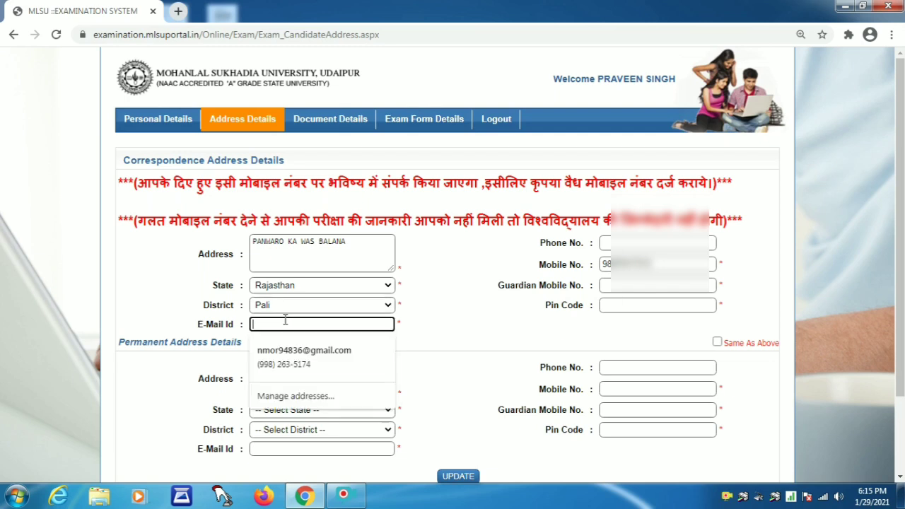
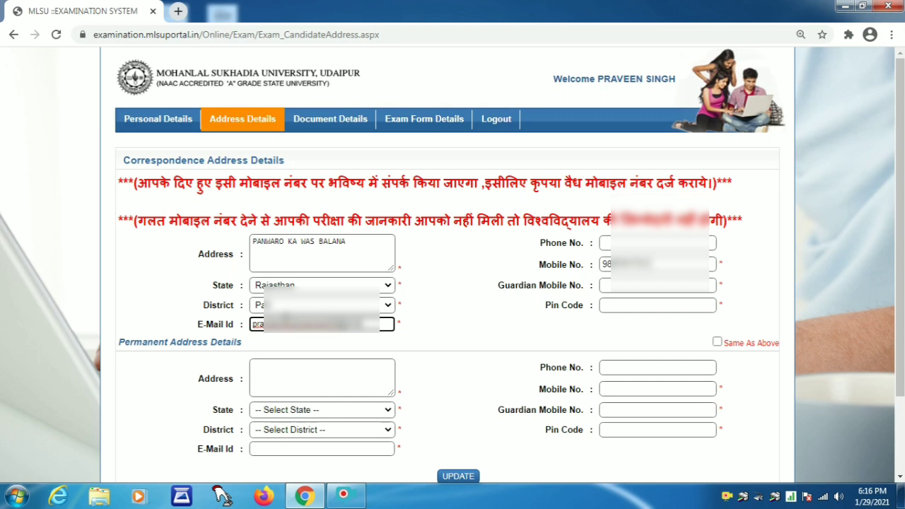
click(438, 325)
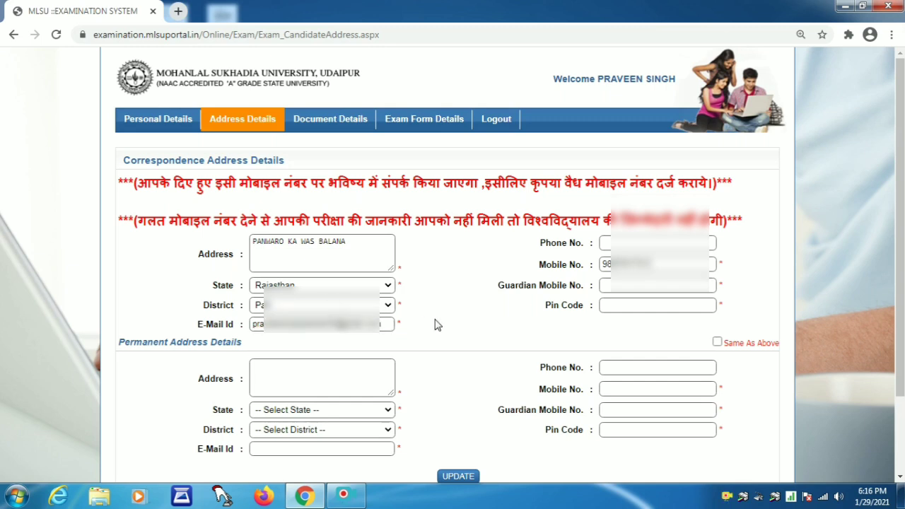
Add the guardian's mobile number and pin code, tick Same As Above, and update
click(646, 285)
text(98)
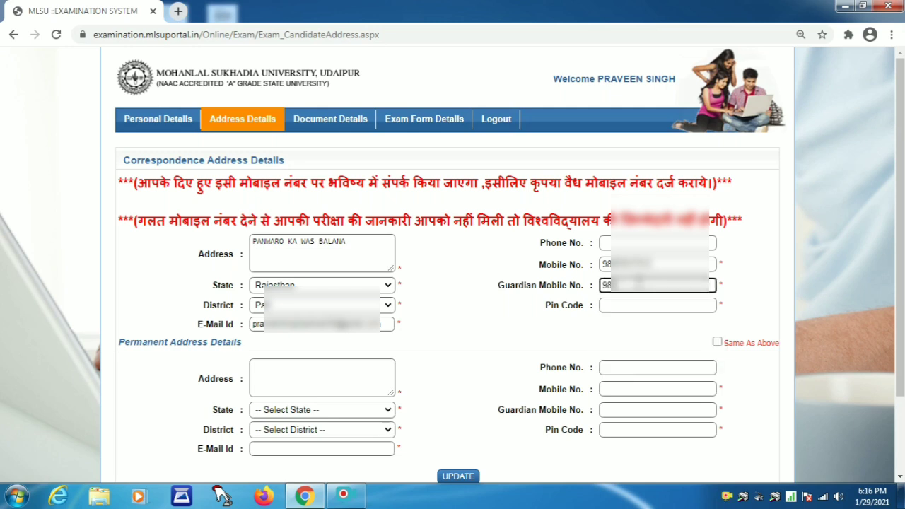
text(27654)
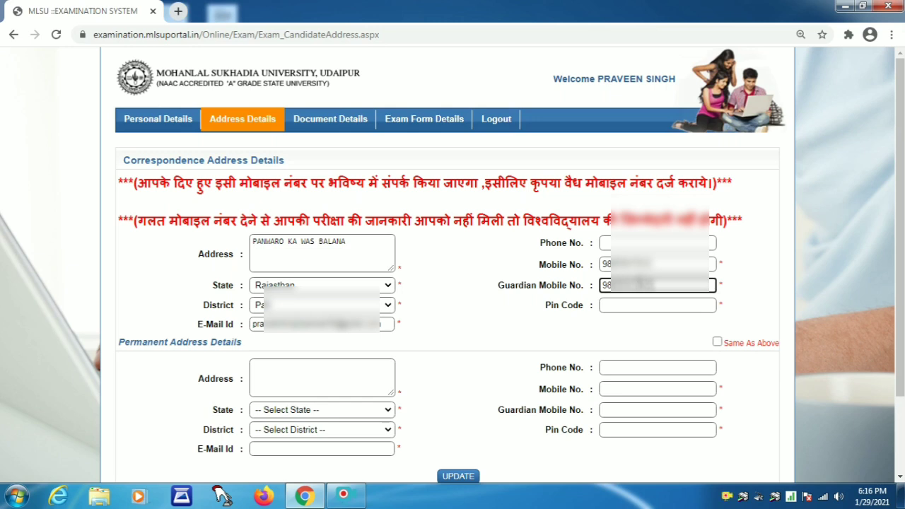
click(628, 307)
text(306912)
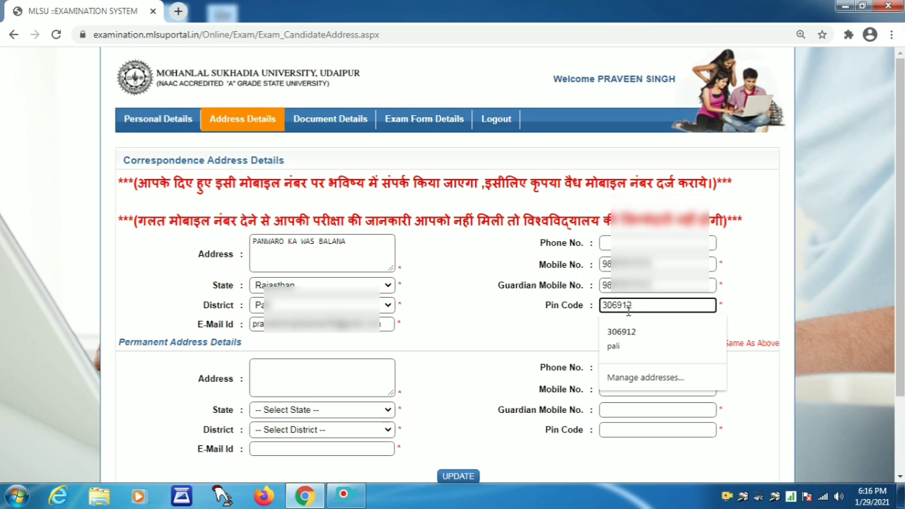
click(587, 318)
click(718, 343)
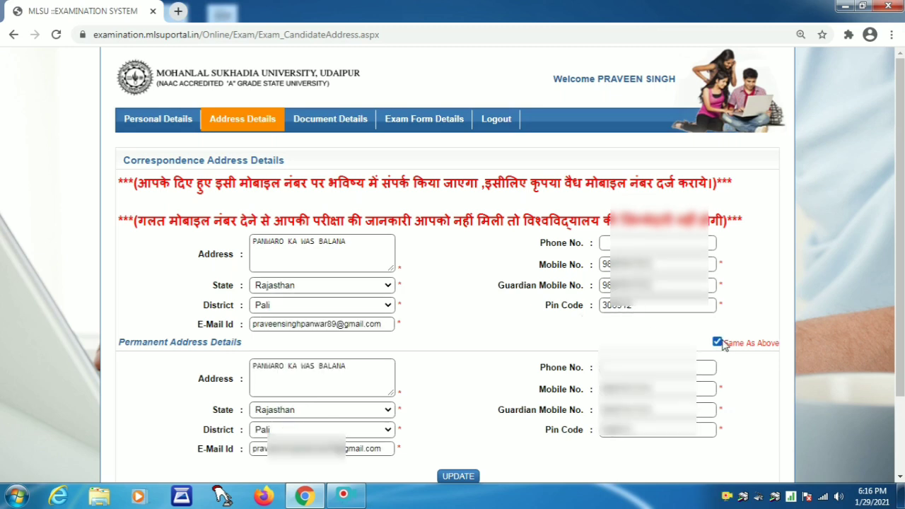
click(459, 477)
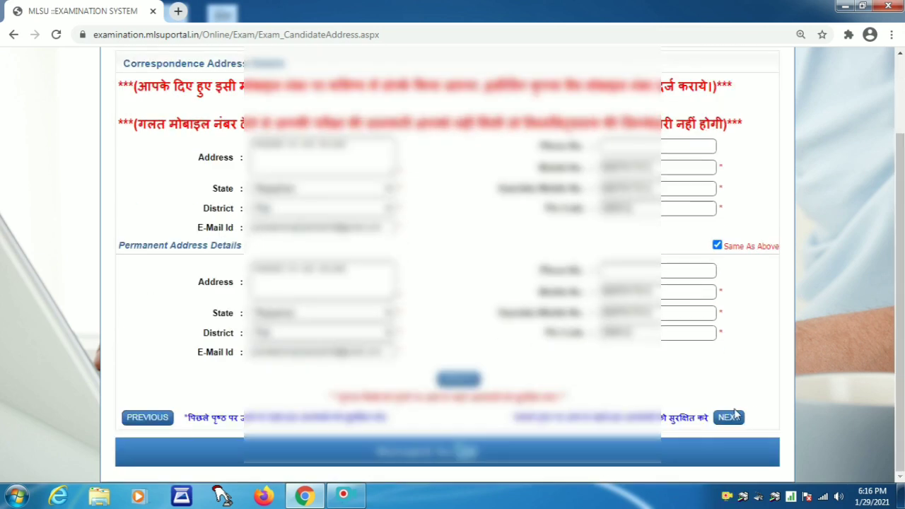
Go to the Document Details page and scroll down to the photo upload fields
click(729, 418)
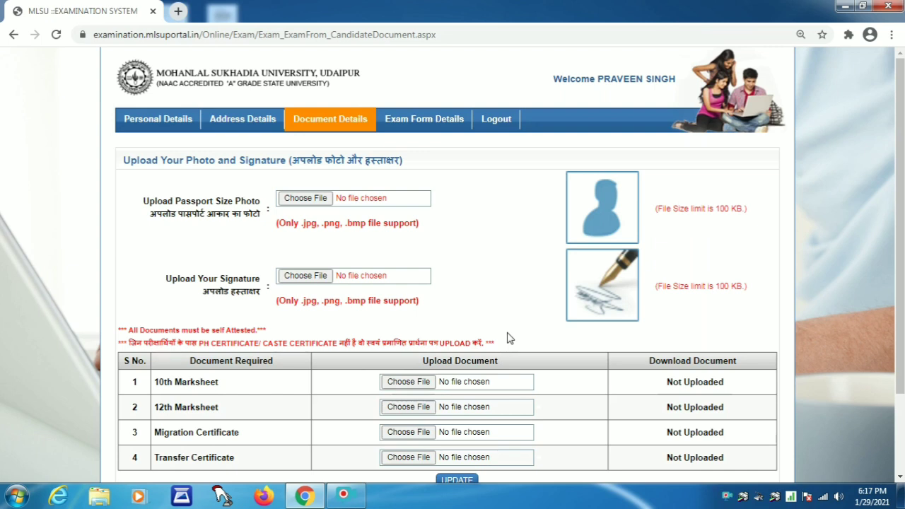
scroll(537, 338, down, 1)
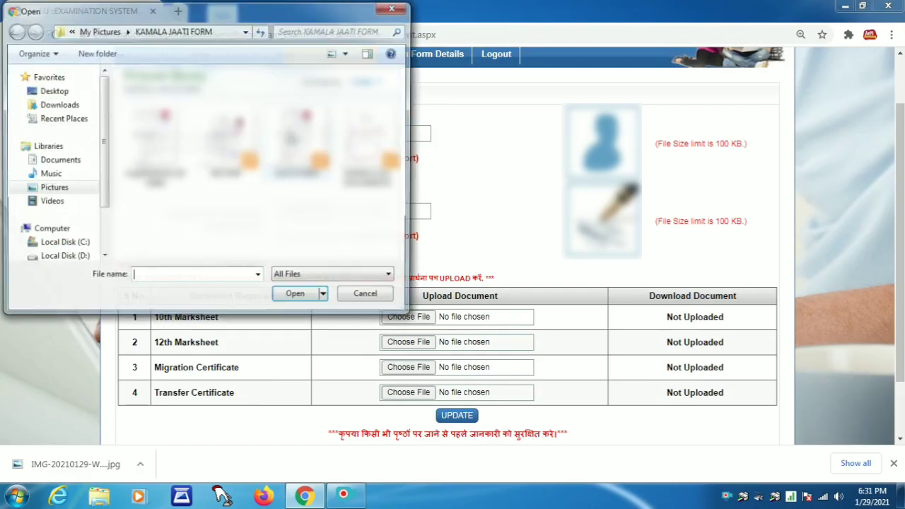
Attach the passport photo and the signature image from the Pictures library
click(52, 188)
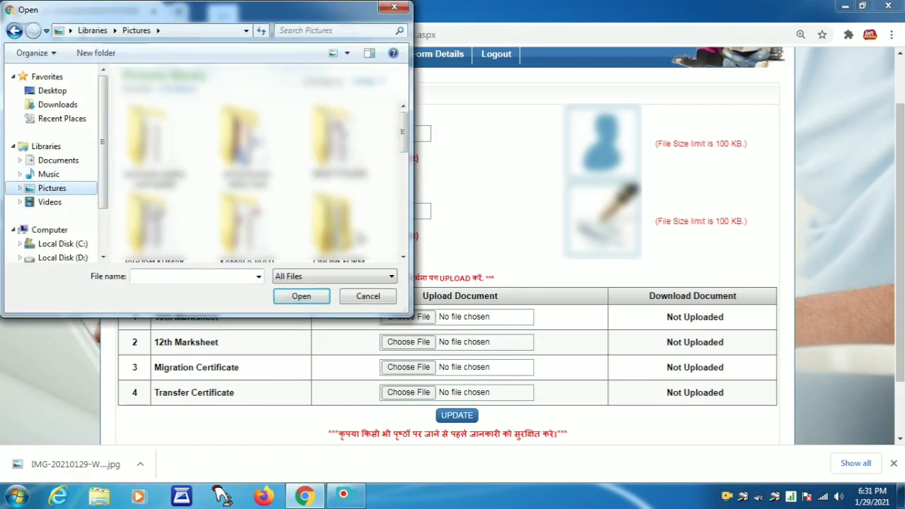
drag(404, 137, 407, 212)
click(336, 189)
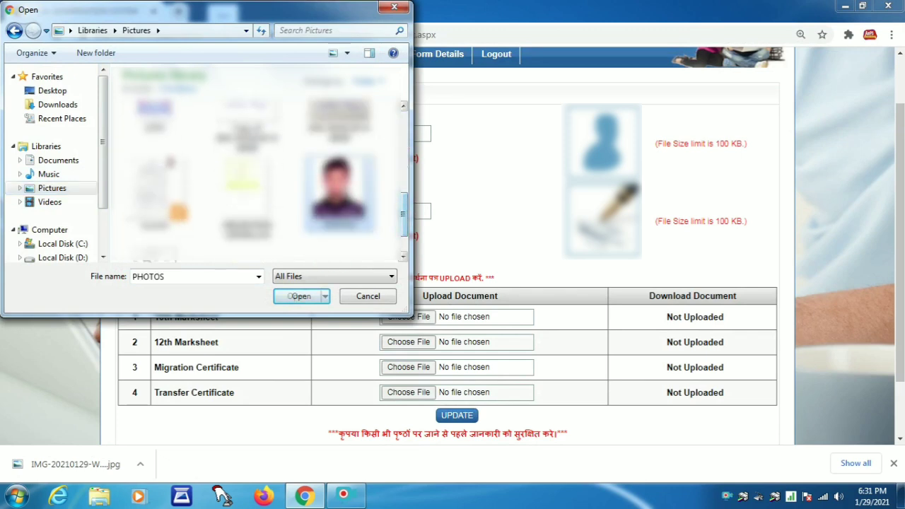
click(303, 300)
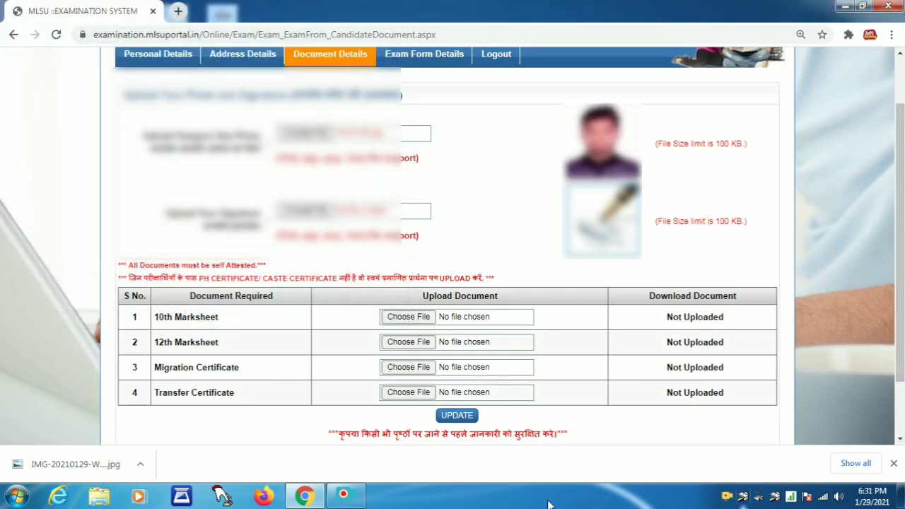
click(305, 212)
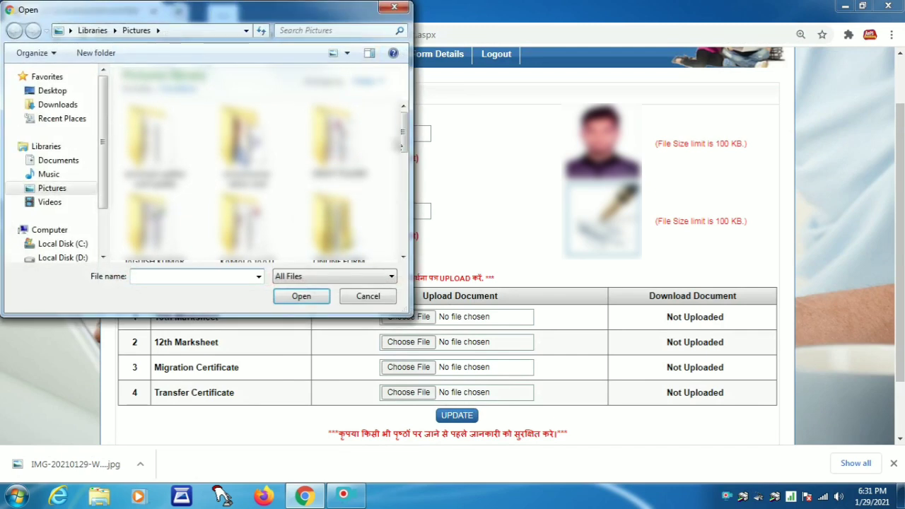
drag(404, 142, 407, 209)
click(246, 148)
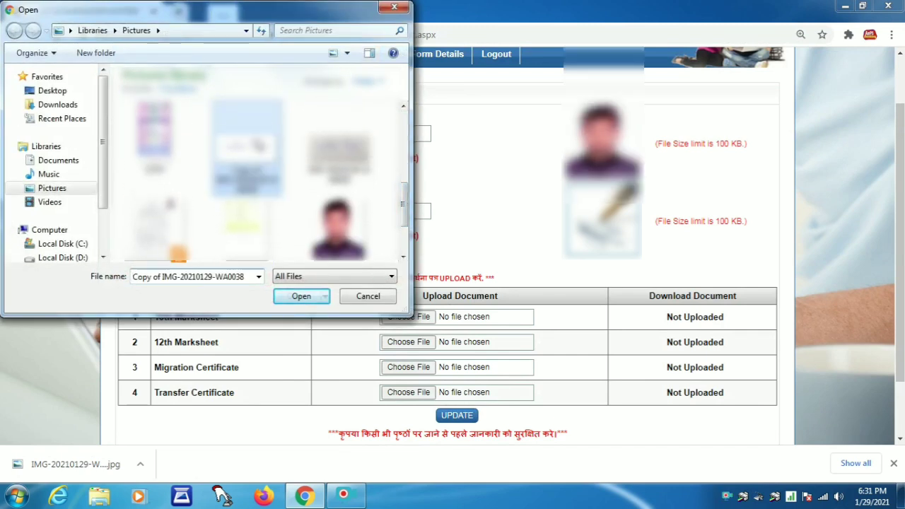
click(300, 295)
Attach 10TH.jpg and 12TH.jpg as the 10th and 12th marksheets
scroll(357, 292, down, 1)
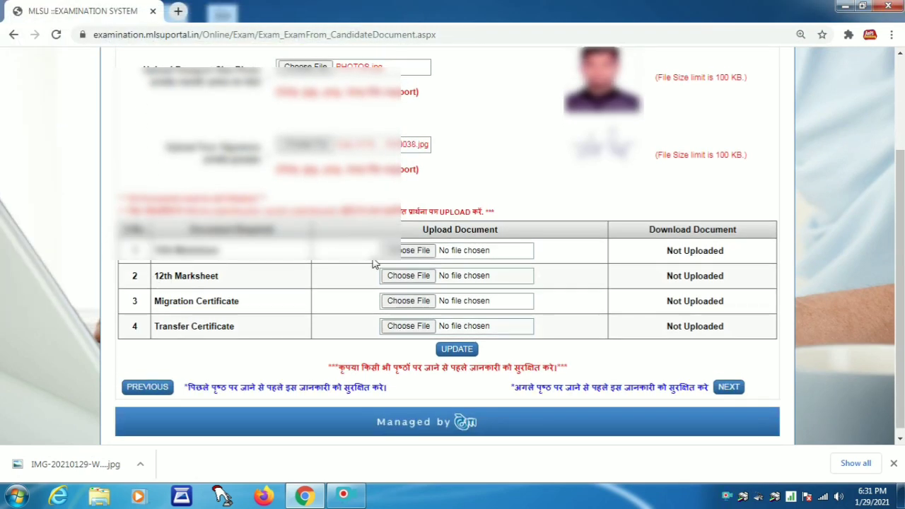
click(403, 251)
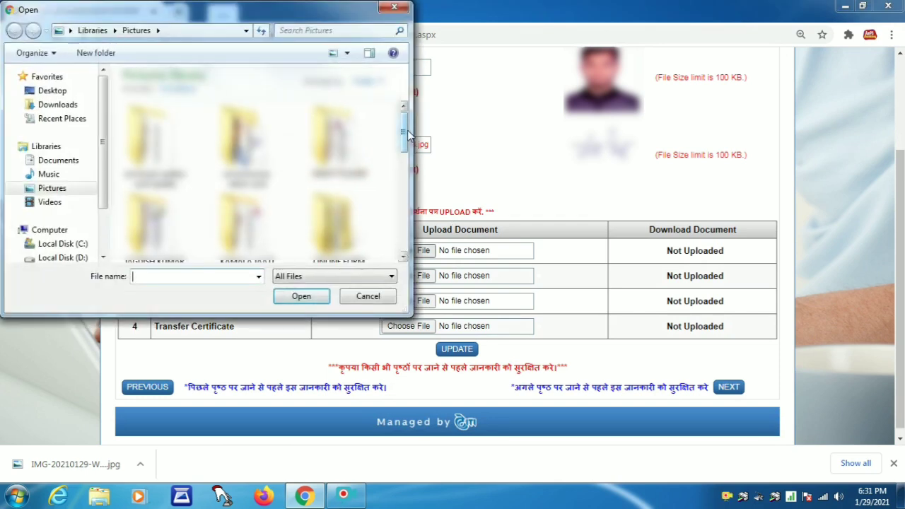
drag(404, 137, 405, 173)
click(338, 187)
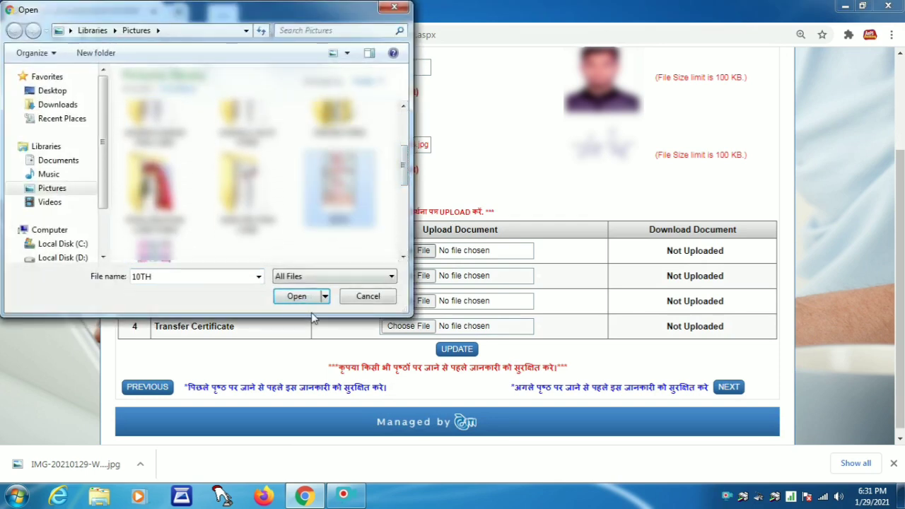
click(300, 296)
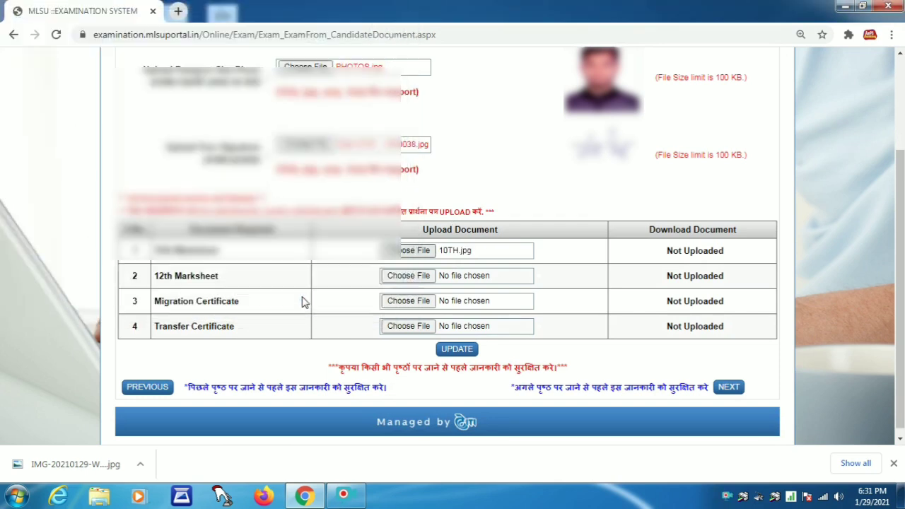
click(405, 276)
drag(404, 142, 405, 194)
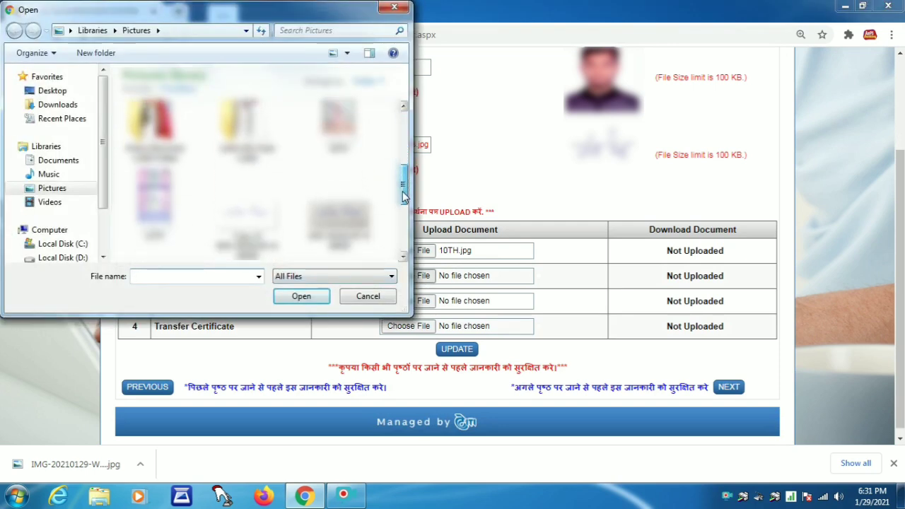
click(154, 204)
click(290, 298)
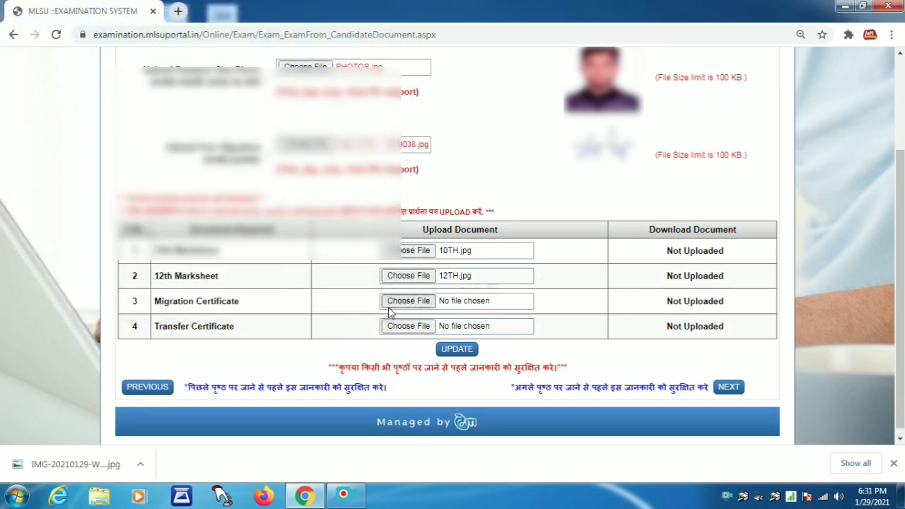
Attach the migration certificate image and TC.jpg as the Transfer Certificate
click(401, 301)
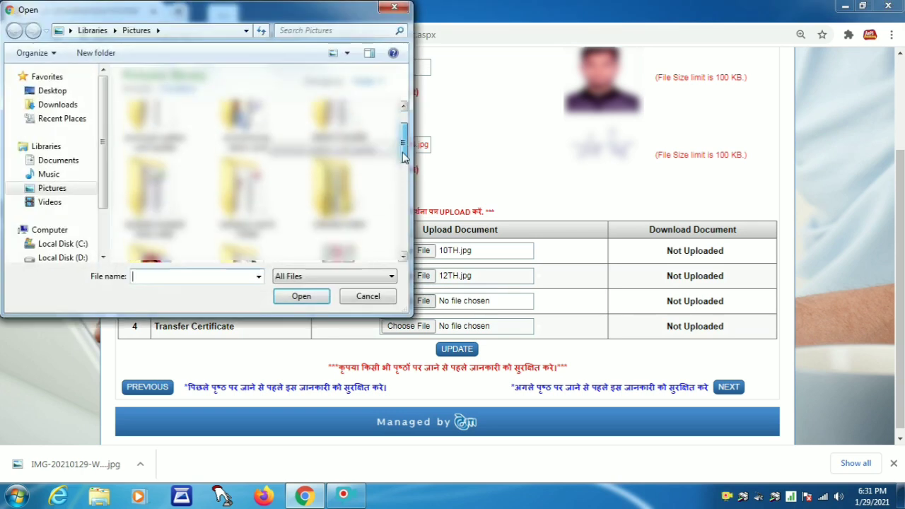
drag(405, 186, 404, 228)
click(244, 196)
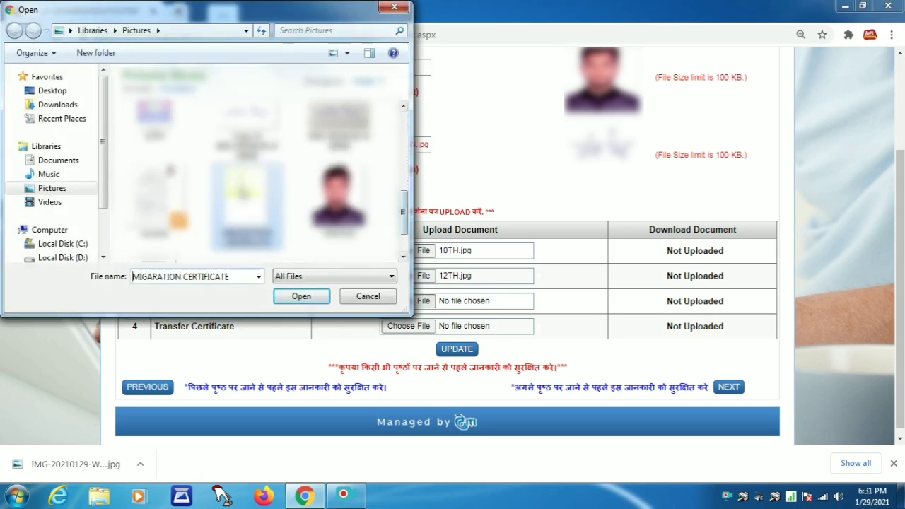
click(298, 297)
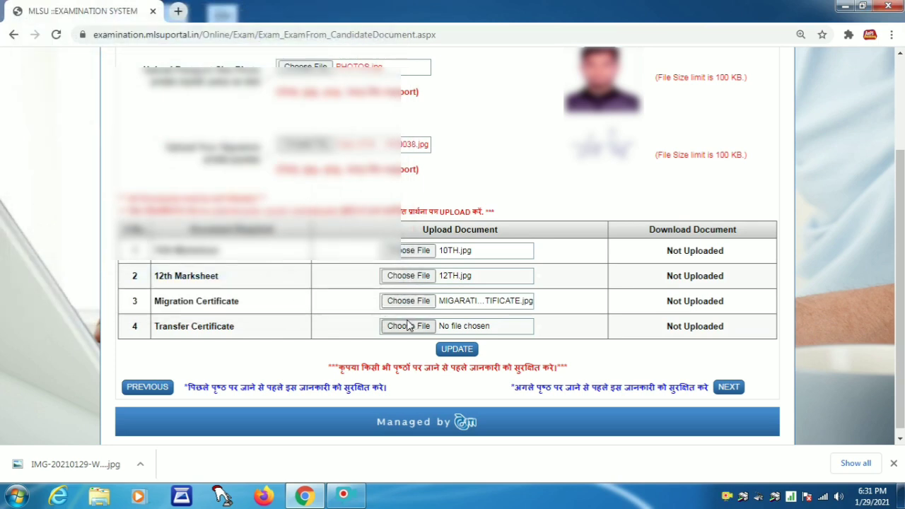
click(401, 331)
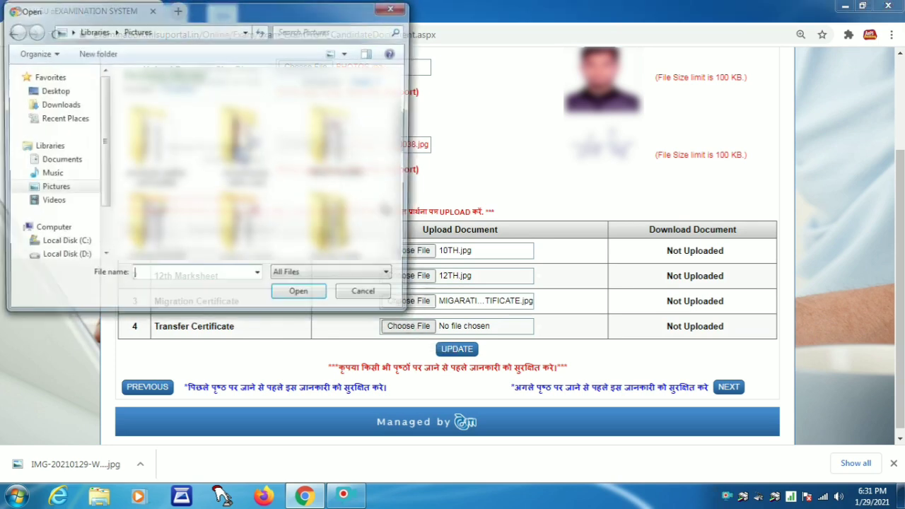
drag(400, 161, 407, 243)
text(TC)
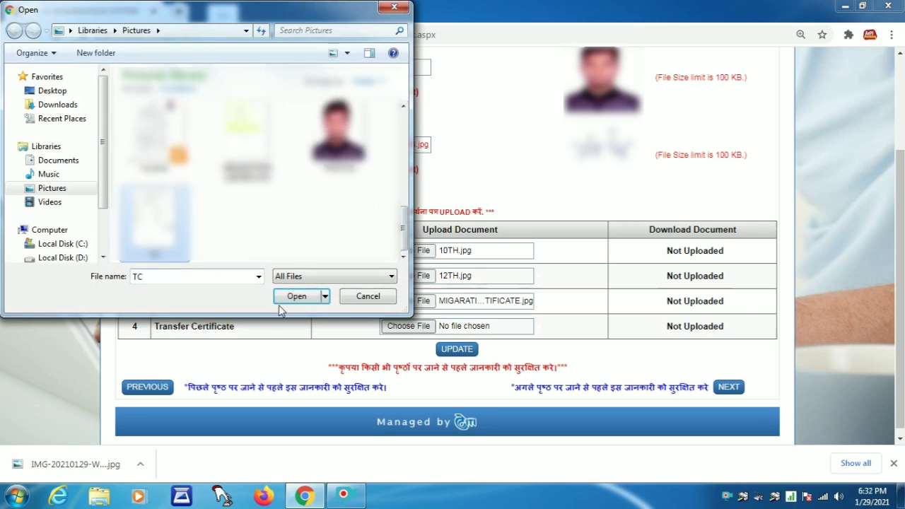
click(296, 297)
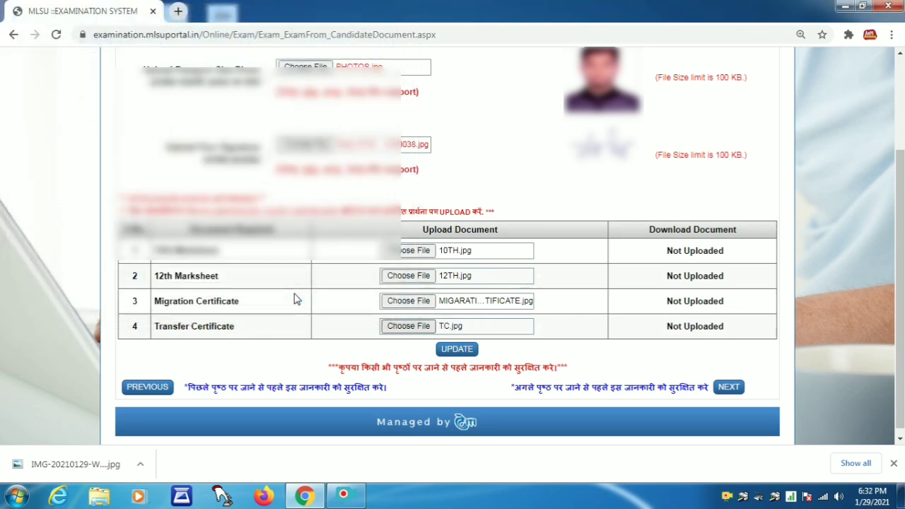
Save the uploads, continue to the exam form, and dismiss the Calculate Fee warning
click(457, 351)
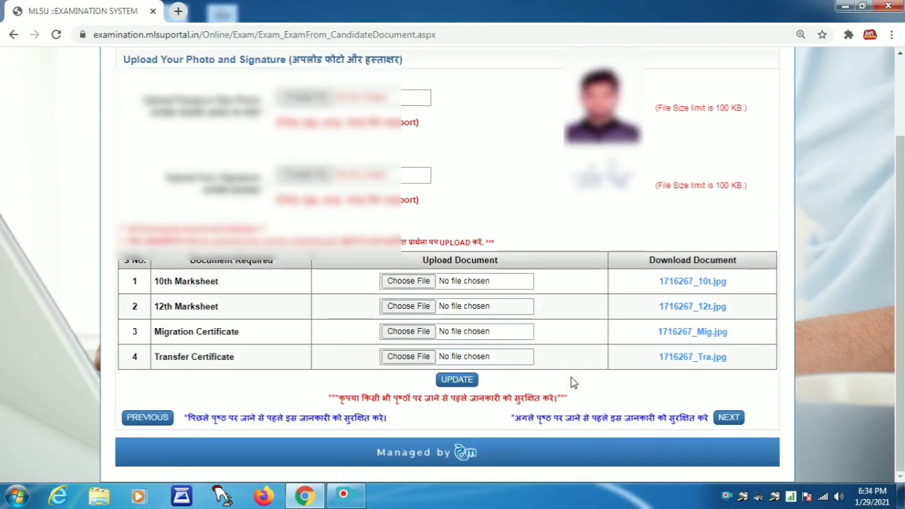
click(729, 419)
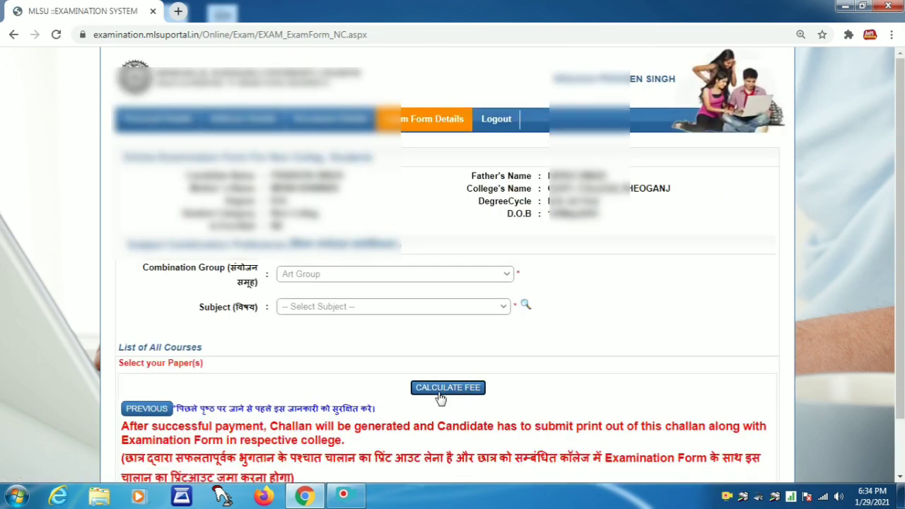
click(440, 396)
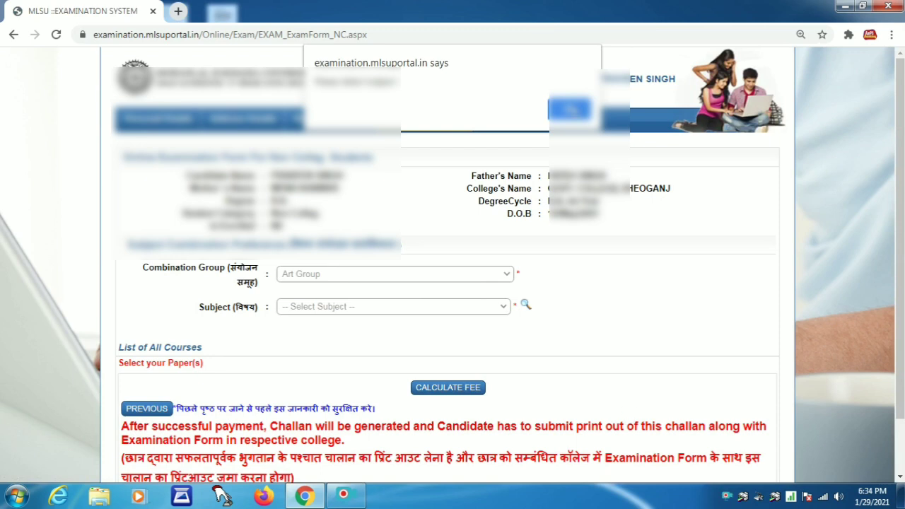
click(575, 112)
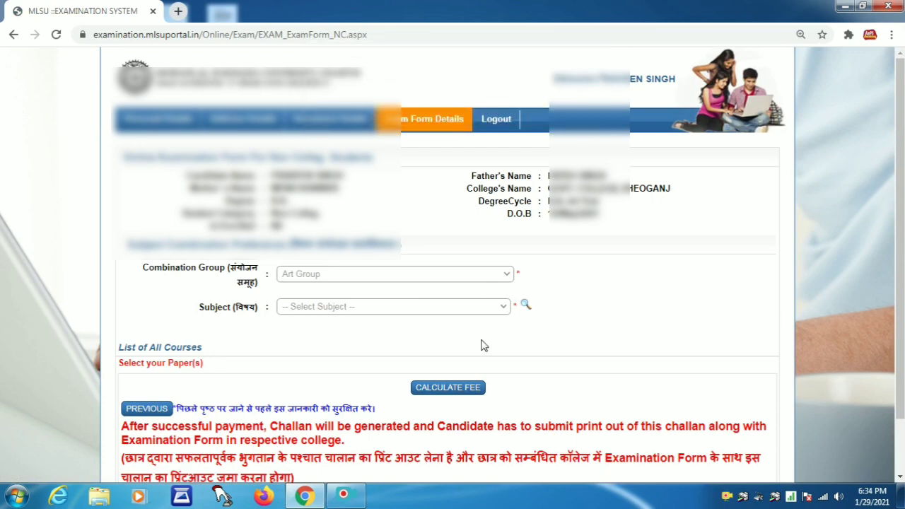
In the Subject Group Combination chooser, tick HISTORY, HINDI LIT and SOCIOLOGY
click(526, 306)
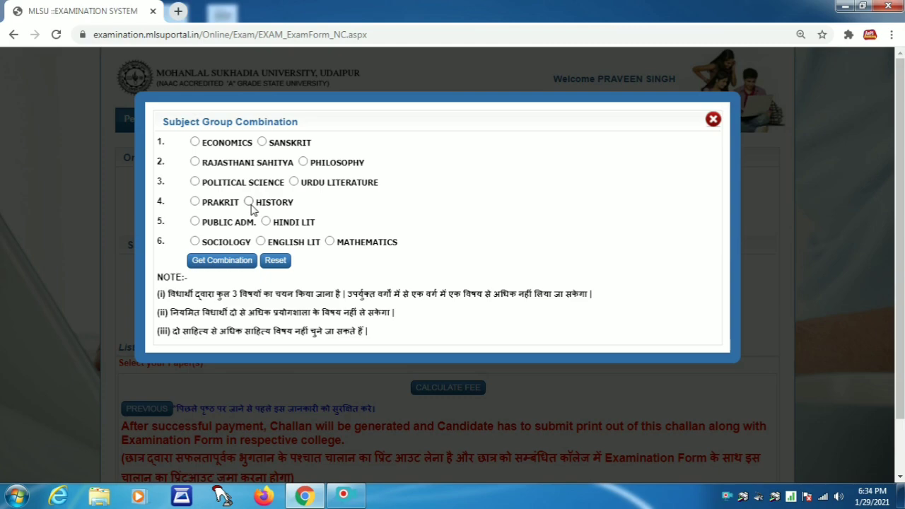
click(266, 222)
click(249, 201)
click(195, 241)
Apply the subject combination and calculate the examination fee of 3486.00
click(213, 262)
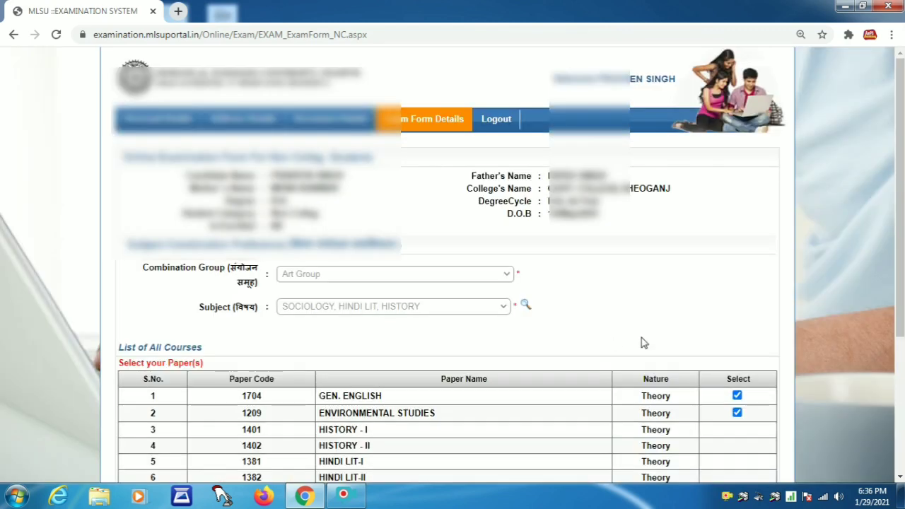
scroll(643, 342, down, 2)
scroll(642, 342, down, 1)
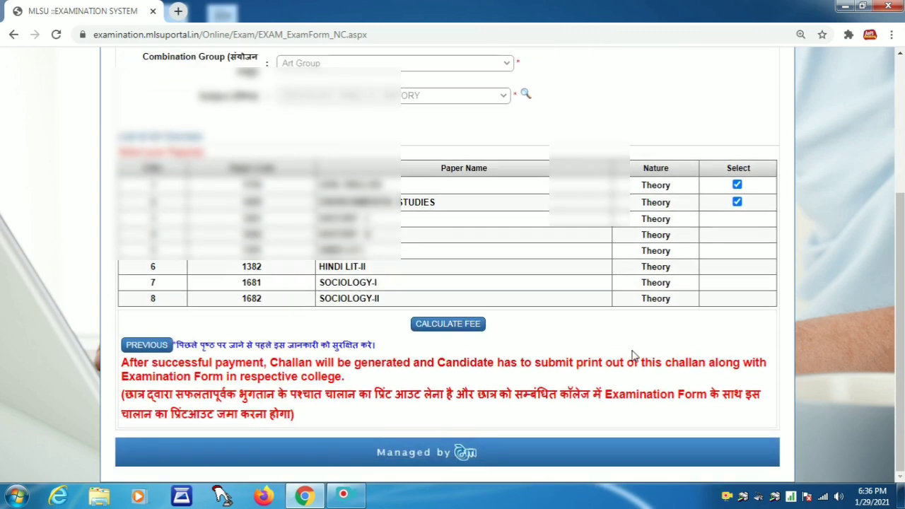
click(447, 325)
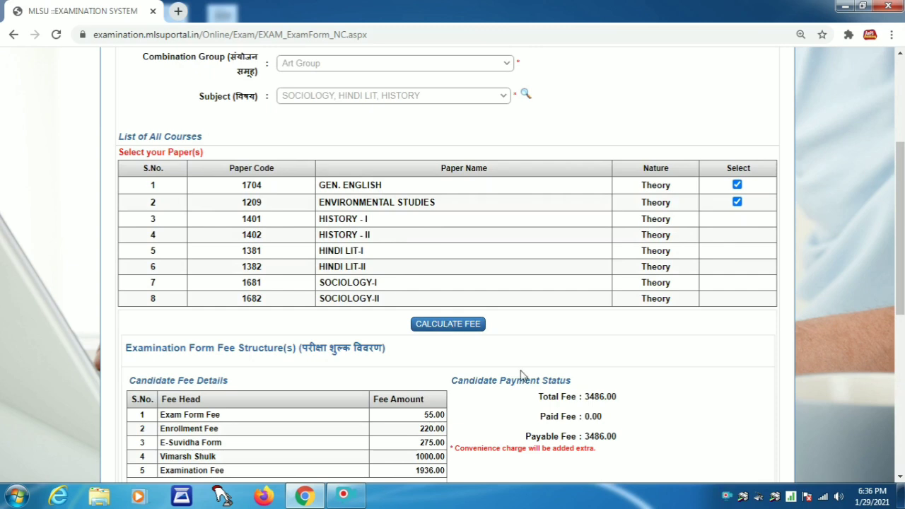
scroll(524, 376, down, 2)
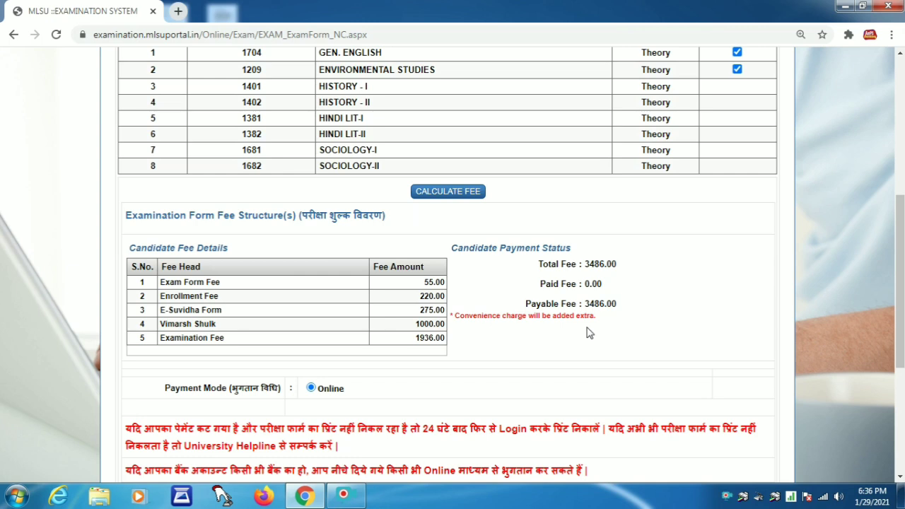
scroll(590, 333, down, 2)
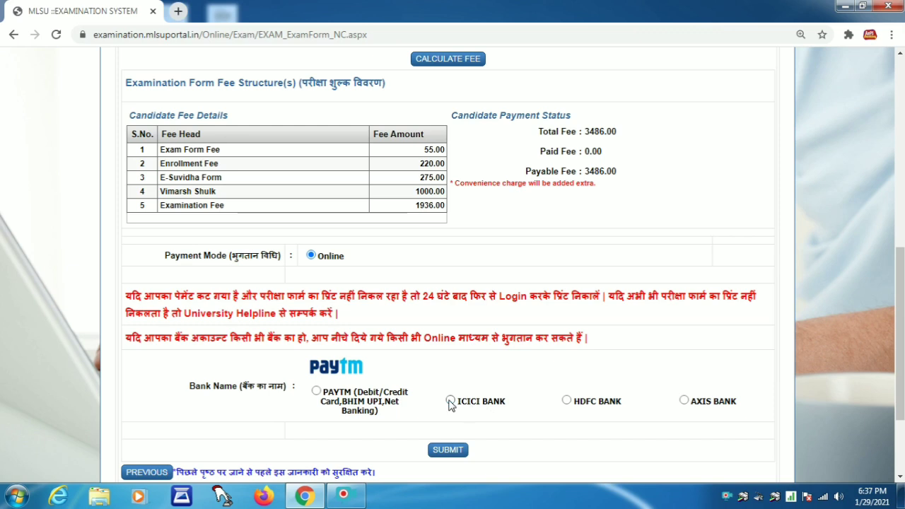
Submit and confirm the exam form, dismiss the alert, and proceed to PAY NOW
click(448, 451)
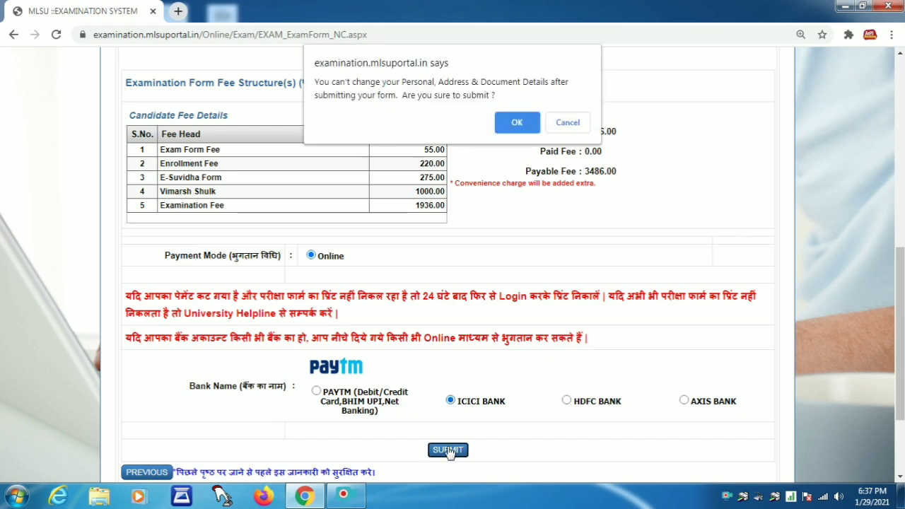
click(517, 124)
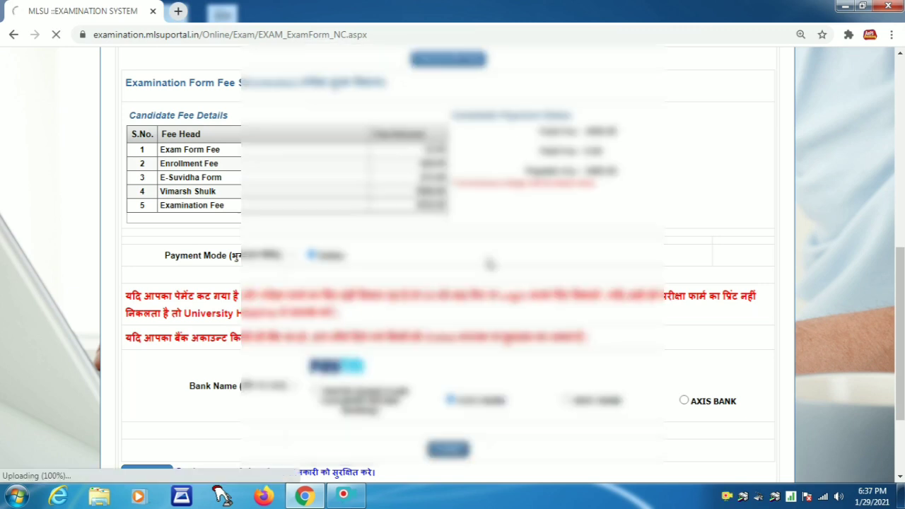
click(569, 108)
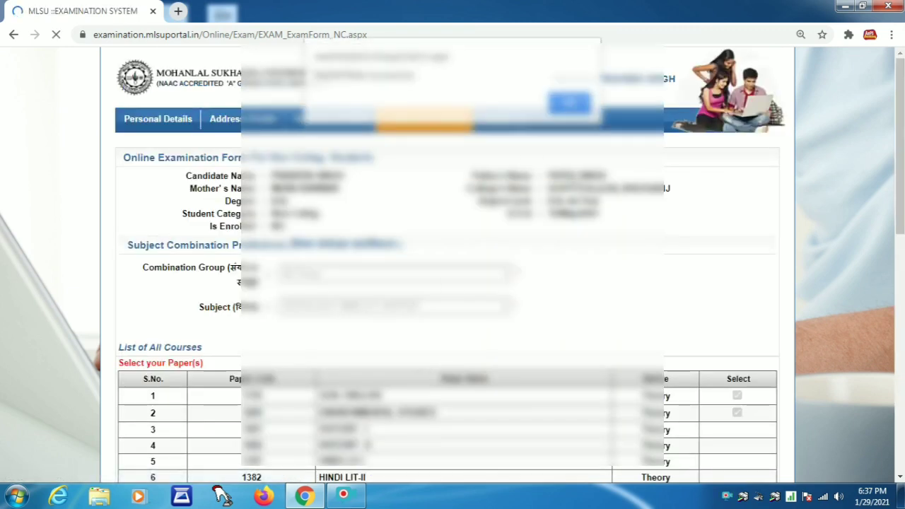
scroll(497, 365, down, 6)
scroll(498, 364, down, 2)
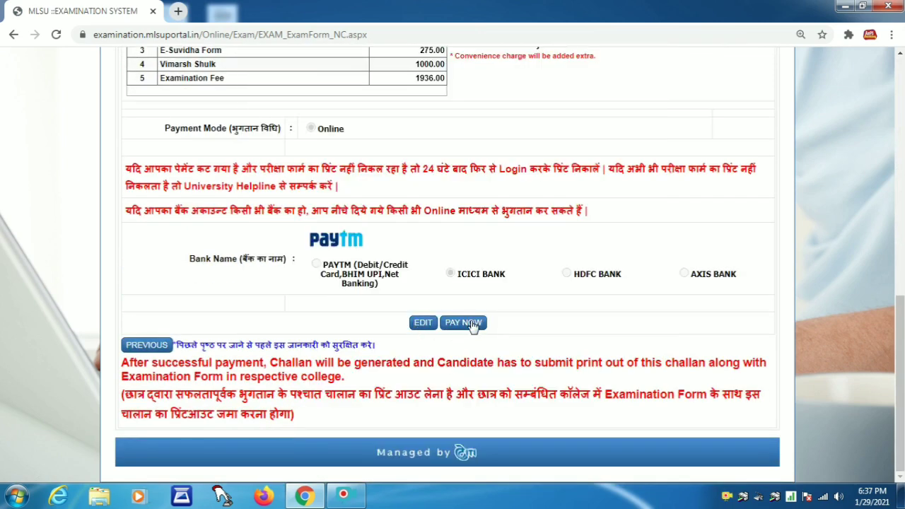
click(471, 323)
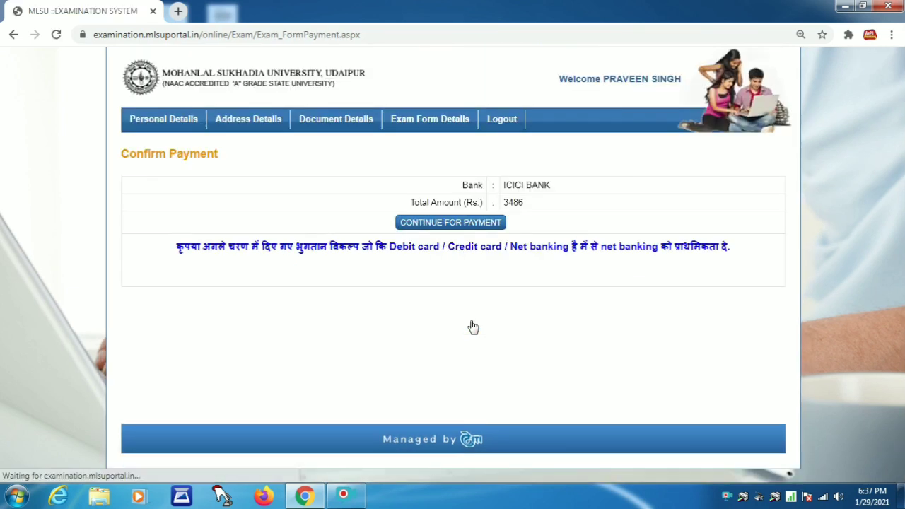
Continue to the Citrus Pay gateway, start the card number, then go back through history
click(468, 223)
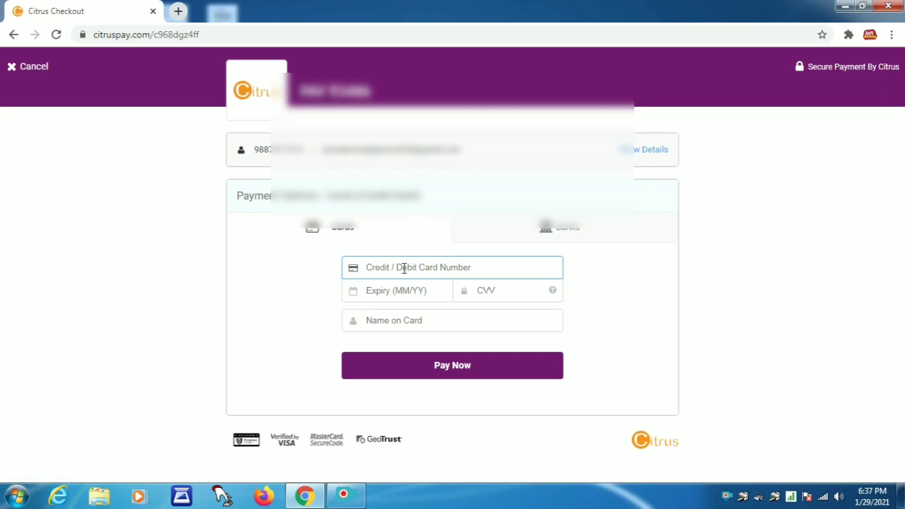
text(60)
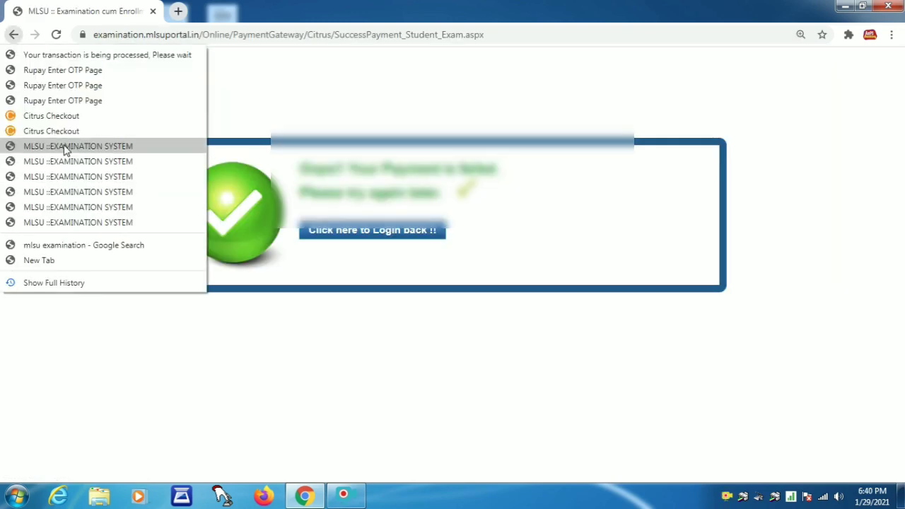
click(64, 146)
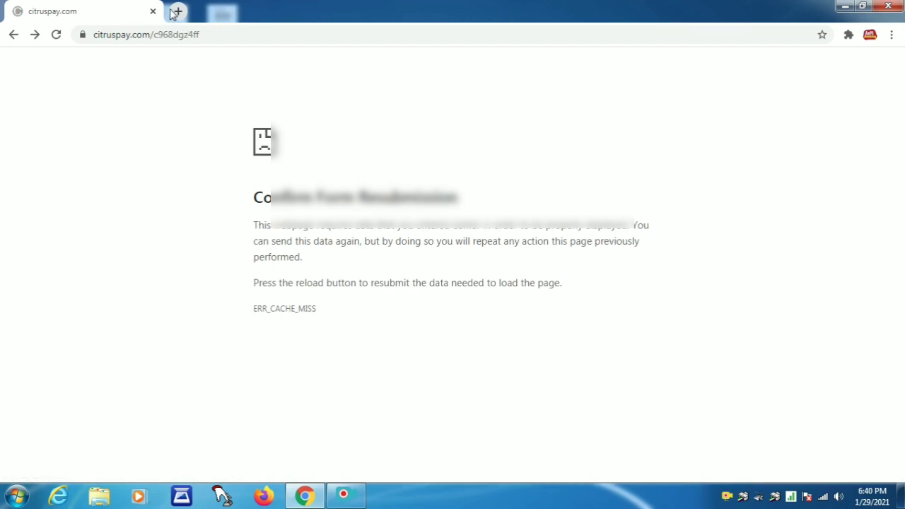
Search 'MLSU' in a new tab and open the NC Annual Examination Form login
click(178, 11)
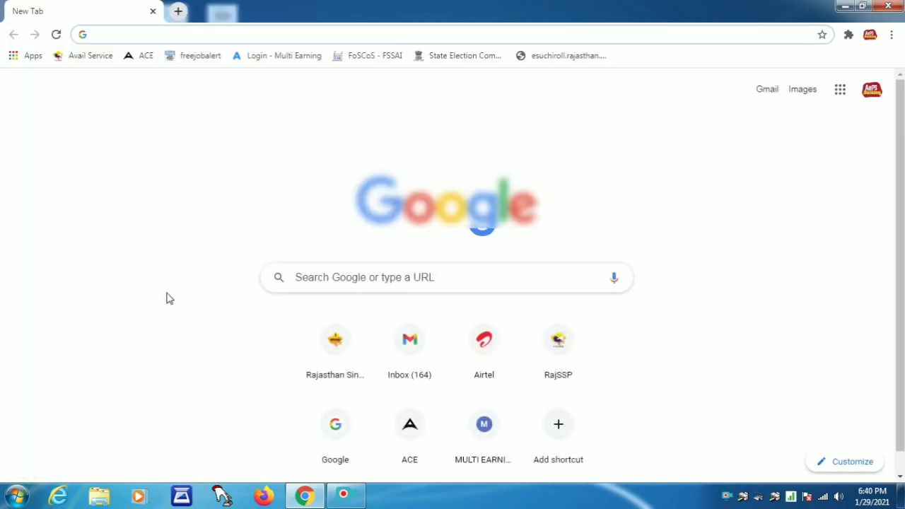
text(MLSU)
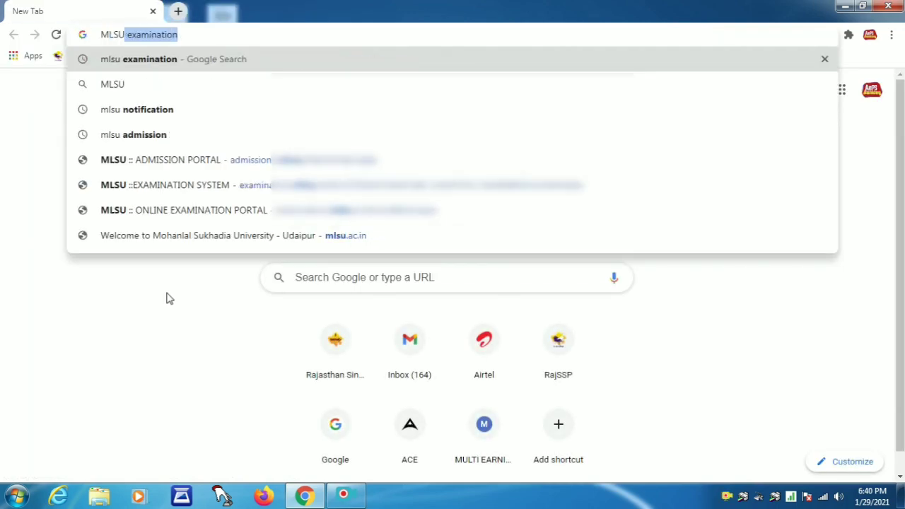
key(Return)
click(216, 208)
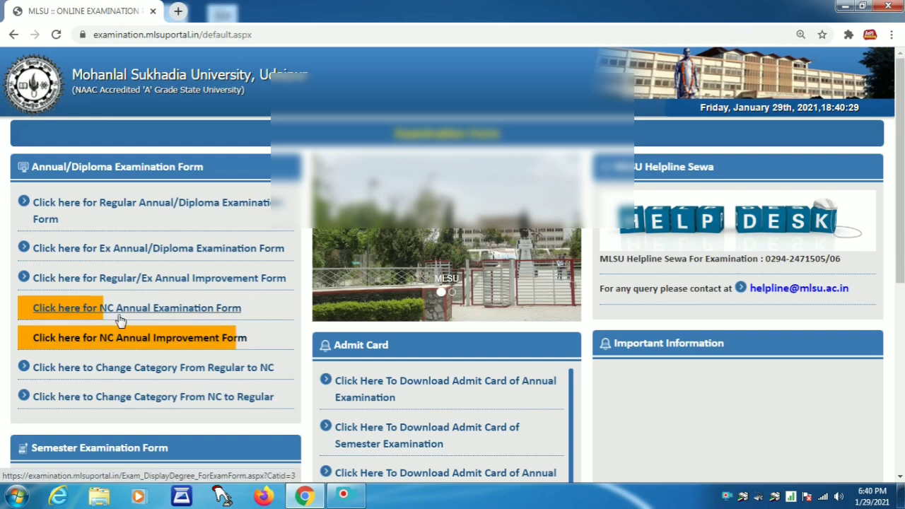
click(118, 317)
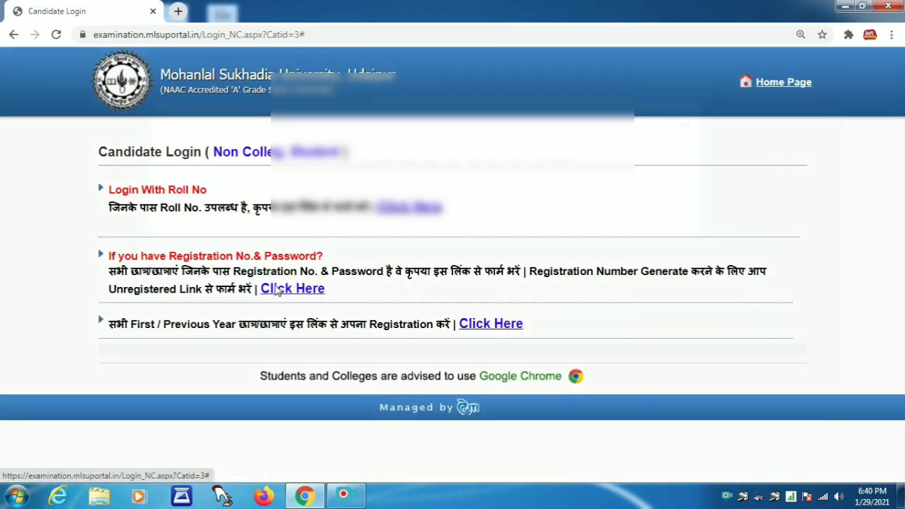
click(290, 288)
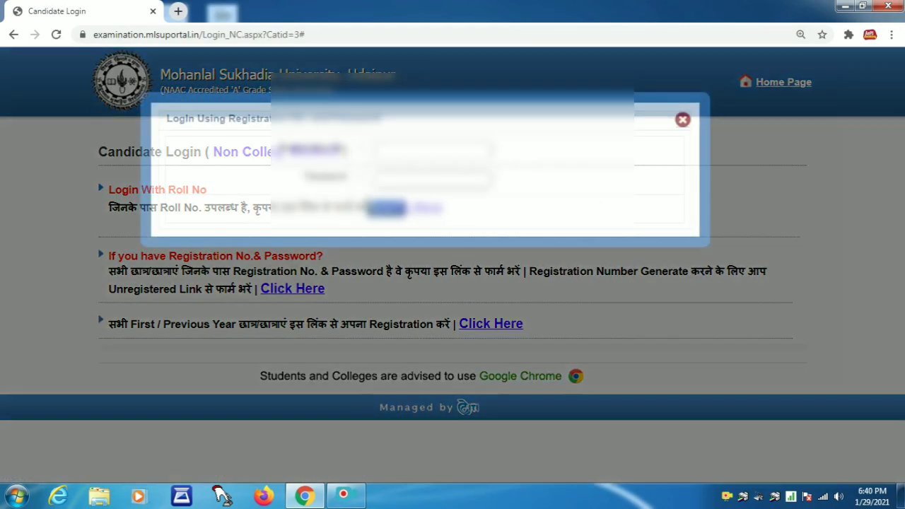
Log in with the candidate's registration number and password
click(402, 147)
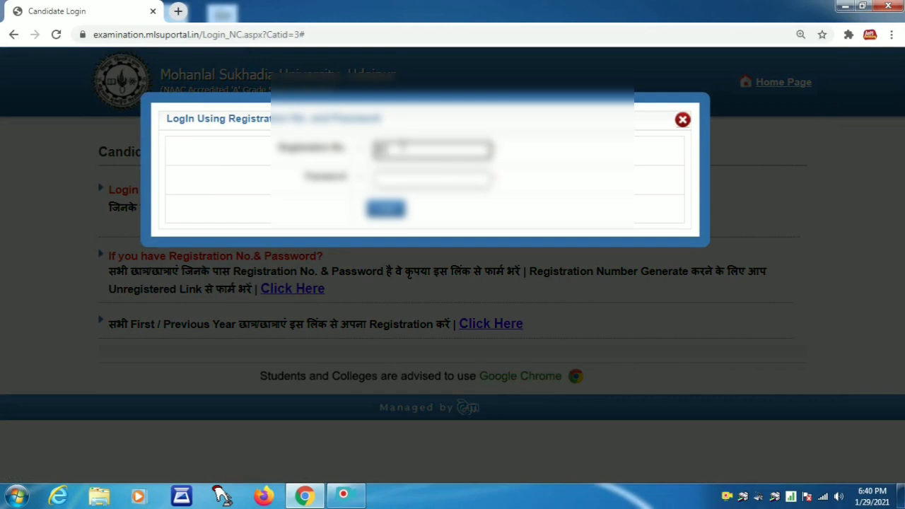
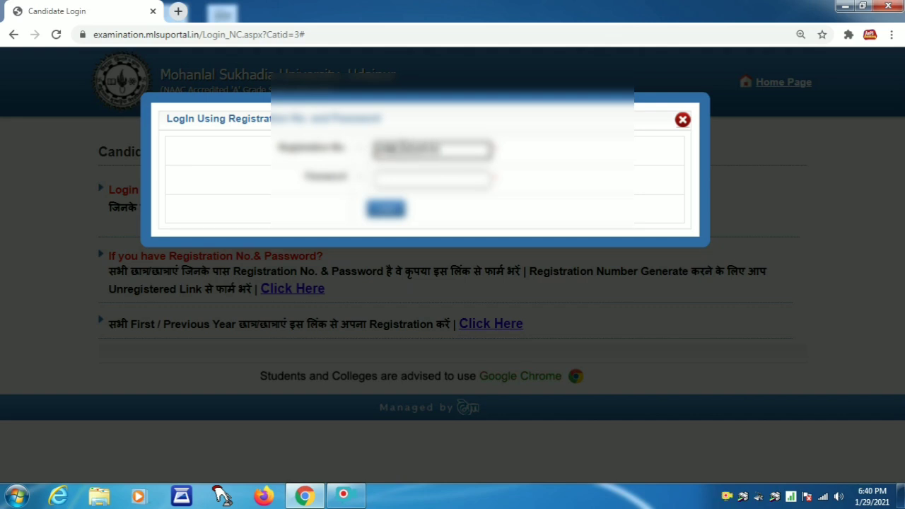
click(402, 174)
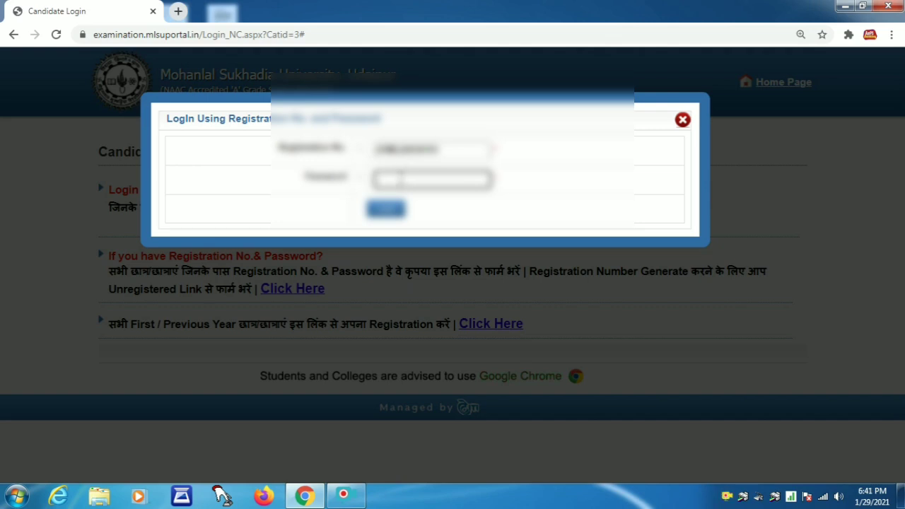
text(1234567)
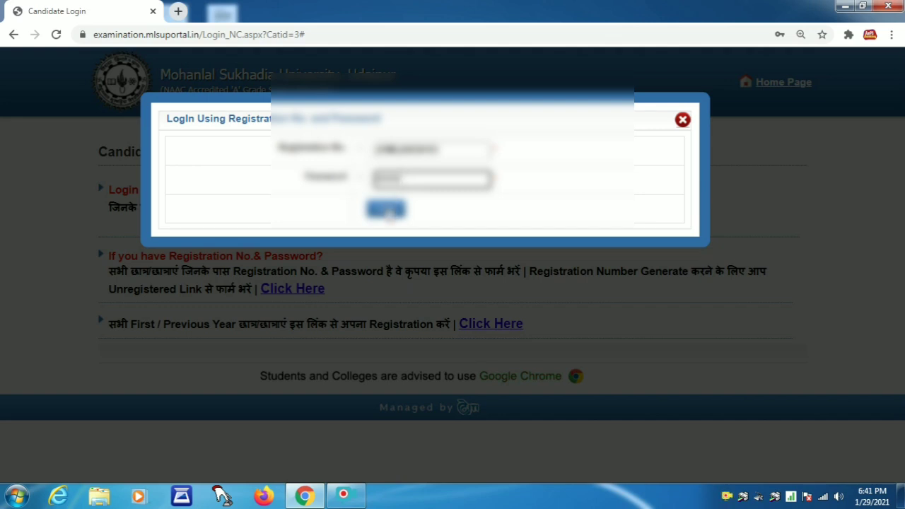
click(388, 211)
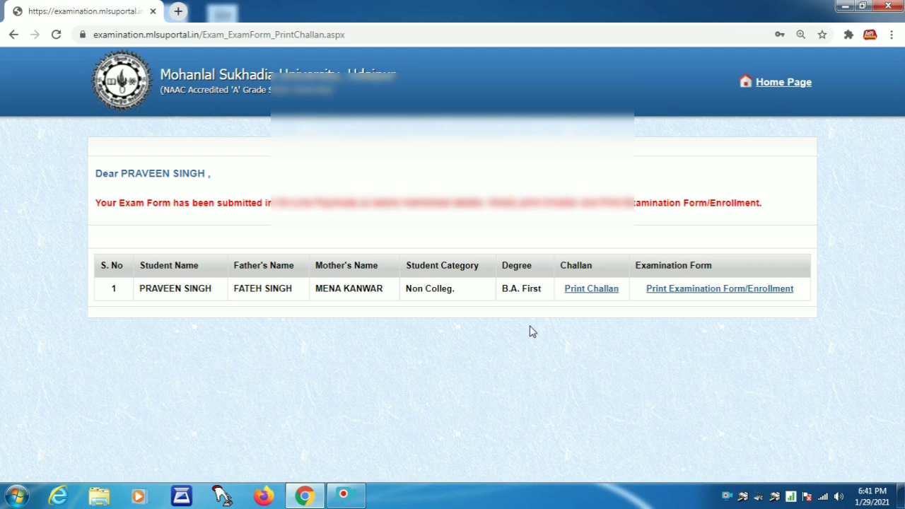
Download the challan and examination form PDFs, then show OnlineChallan in the Downloads folder
click(582, 293)
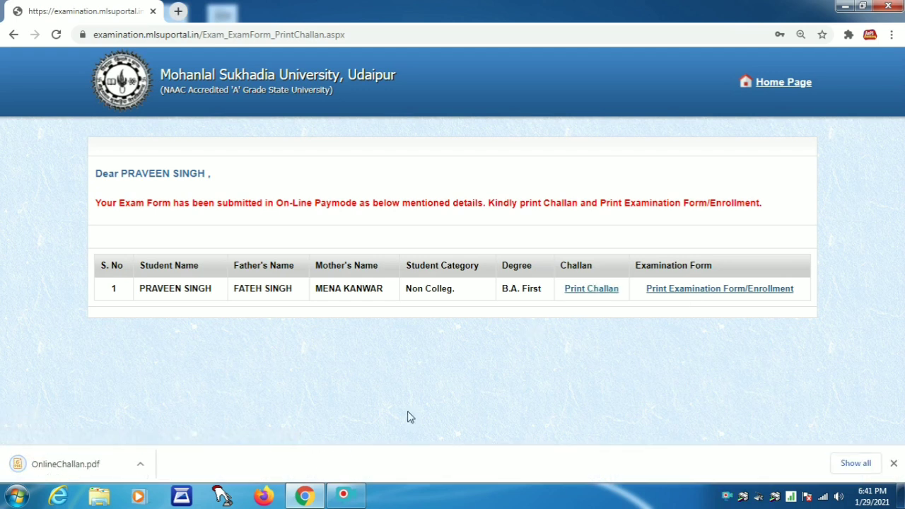
click(701, 295)
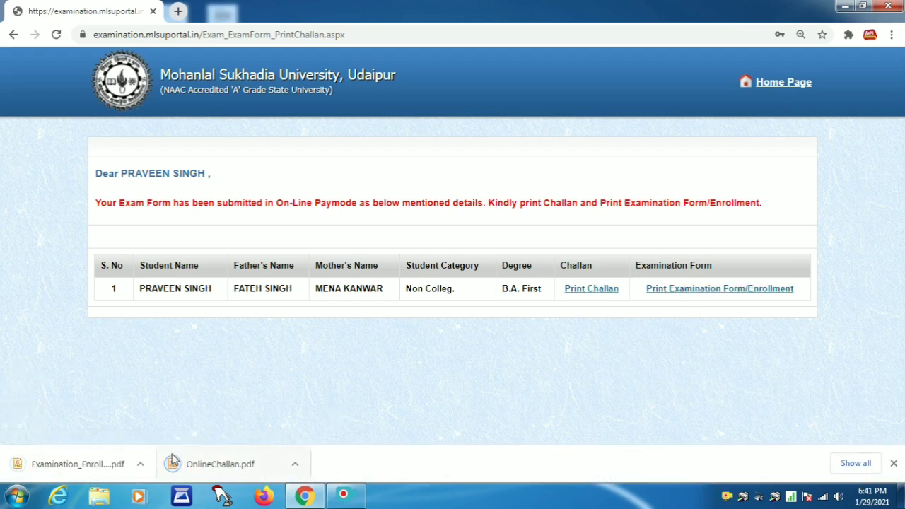
click(295, 464)
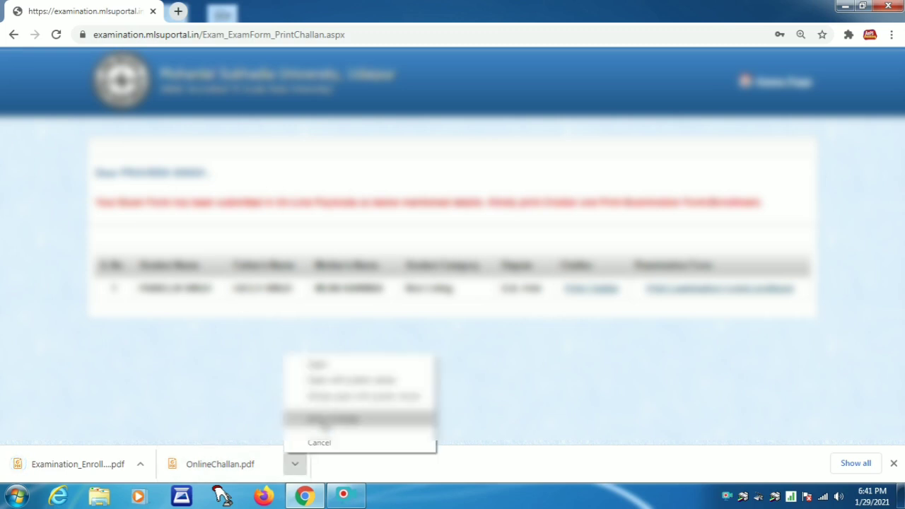
click(327, 420)
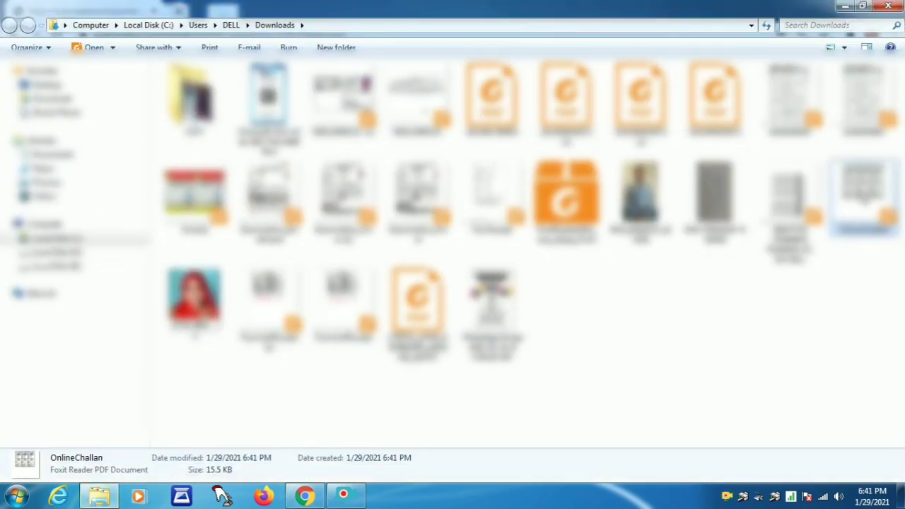
Open OnlineChallan.pdf with Foxit Reader
right_click(862, 197)
mouse_move(746, 246)
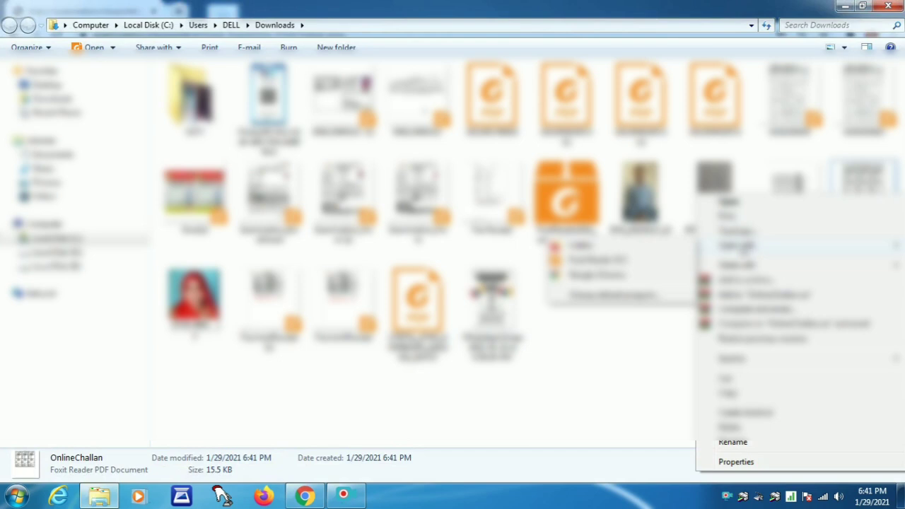
click(607, 263)
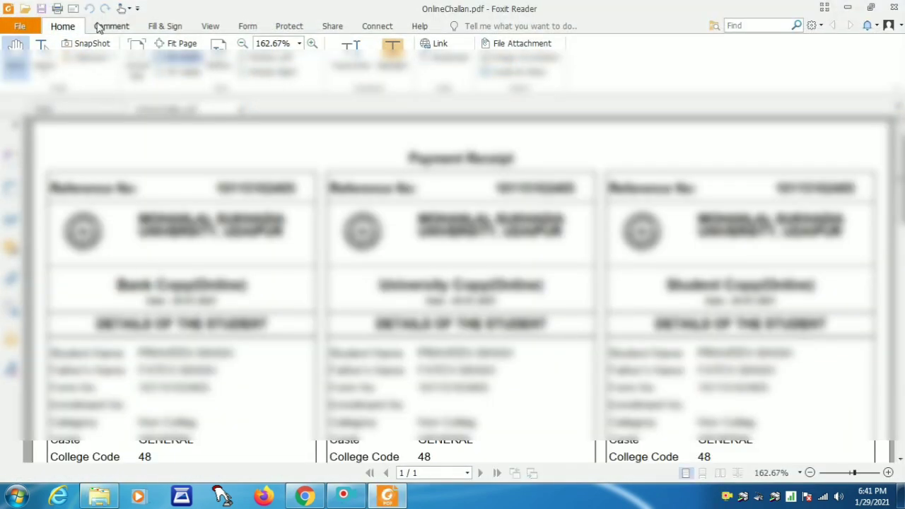
Print the challan in grayscale, then close Foxit Reader and the Downloads folder
click(58, 8)
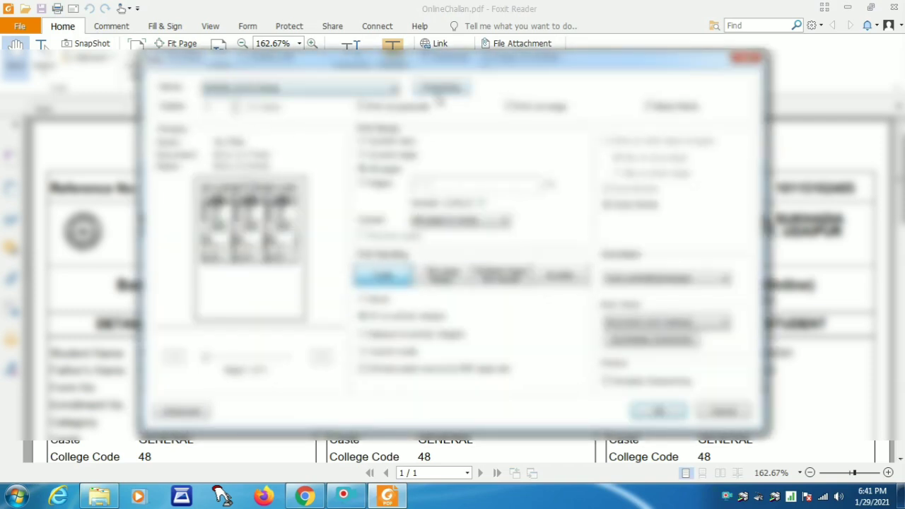
click(435, 91)
click(407, 139)
click(414, 143)
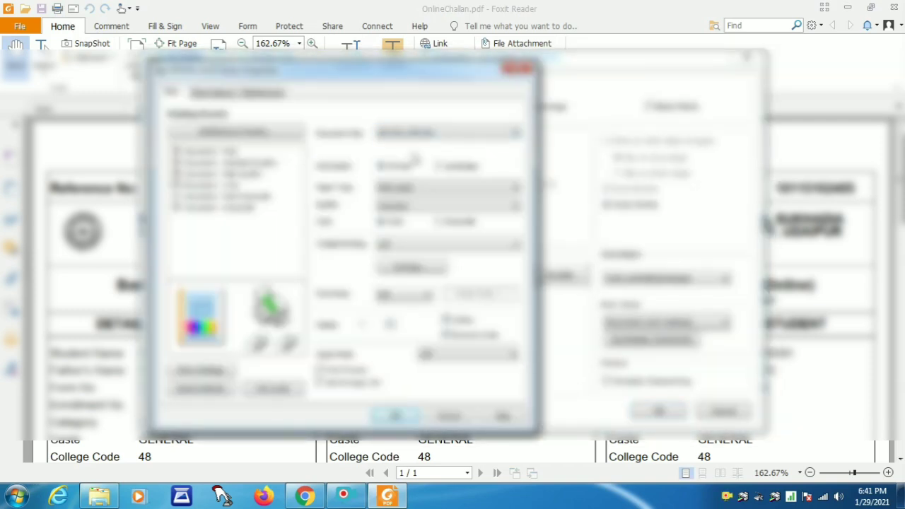
click(439, 223)
click(393, 416)
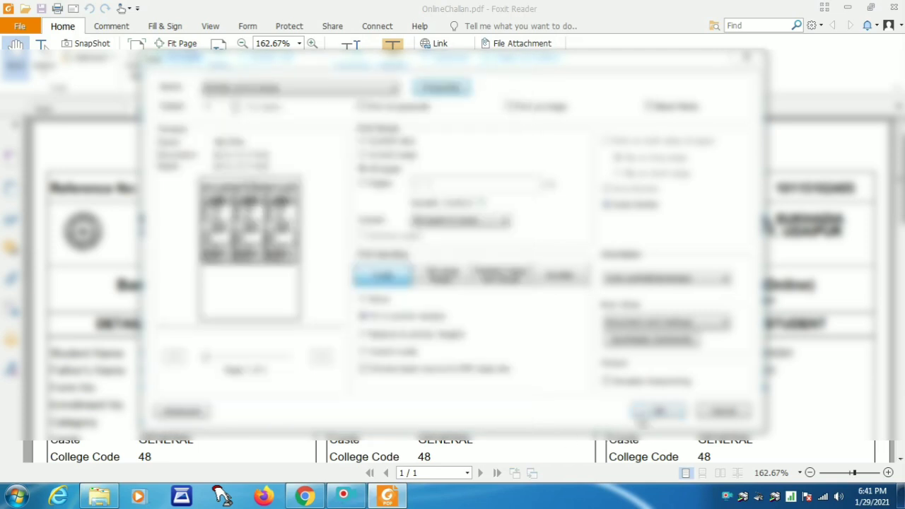
click(650, 413)
click(896, 6)
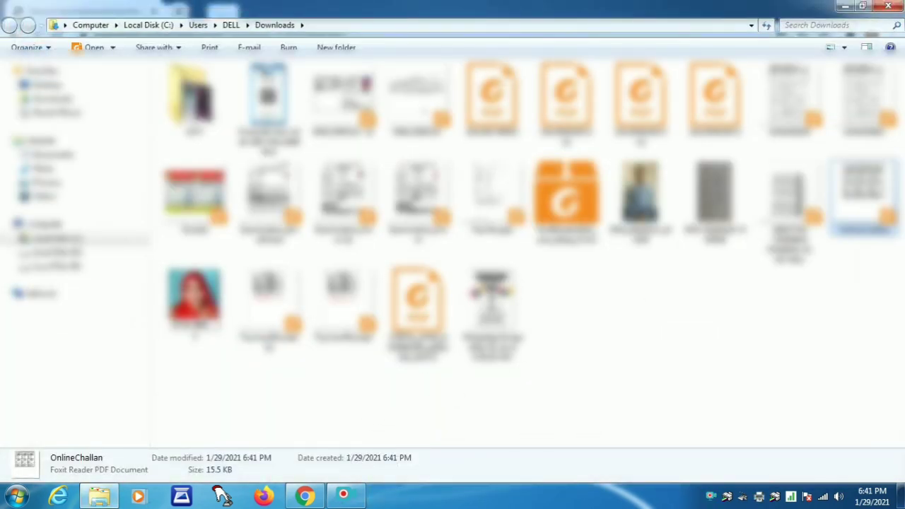
click(888, 5)
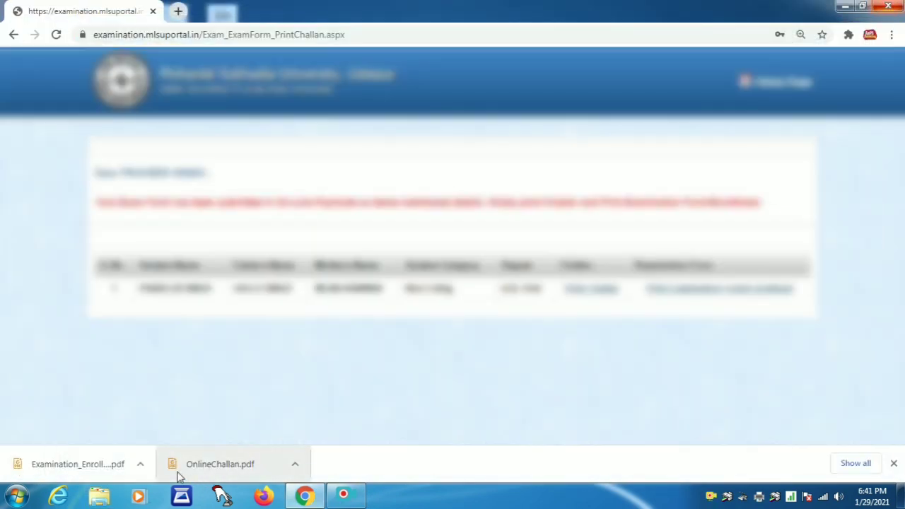
Open the downloaded Examination_Enrollment.pdf exam form in Foxit Reader from its folder and bring up Print
click(141, 465)
click(164, 419)
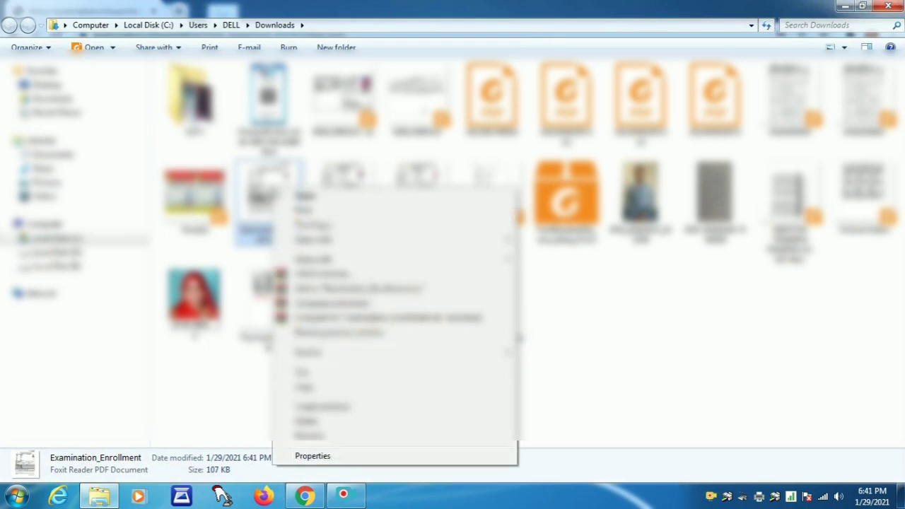
right_click(273, 188)
mouse_move(311, 241)
click(558, 258)
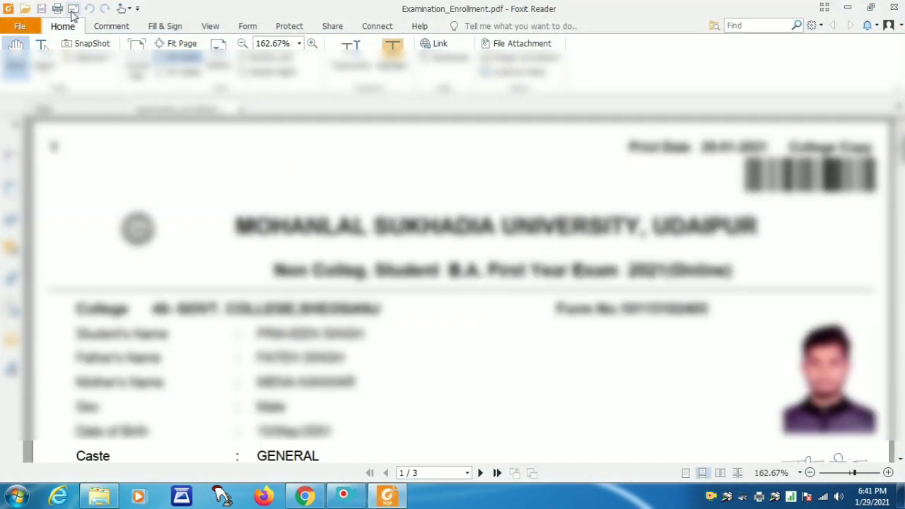
key(ctrl+p)
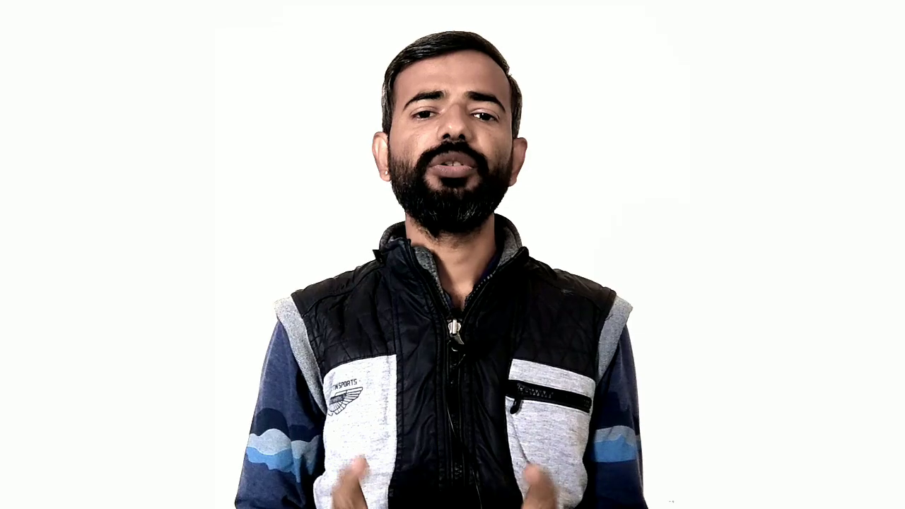